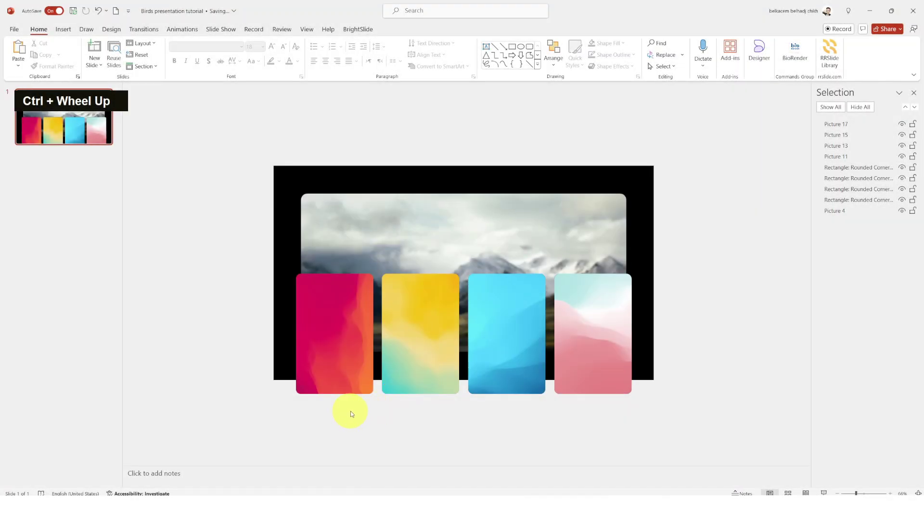
Move the red, yellow, blue and pink cards down together, then bring the tutorial folder forward
left_click(340, 328)
left_click(441, 315, "shift")
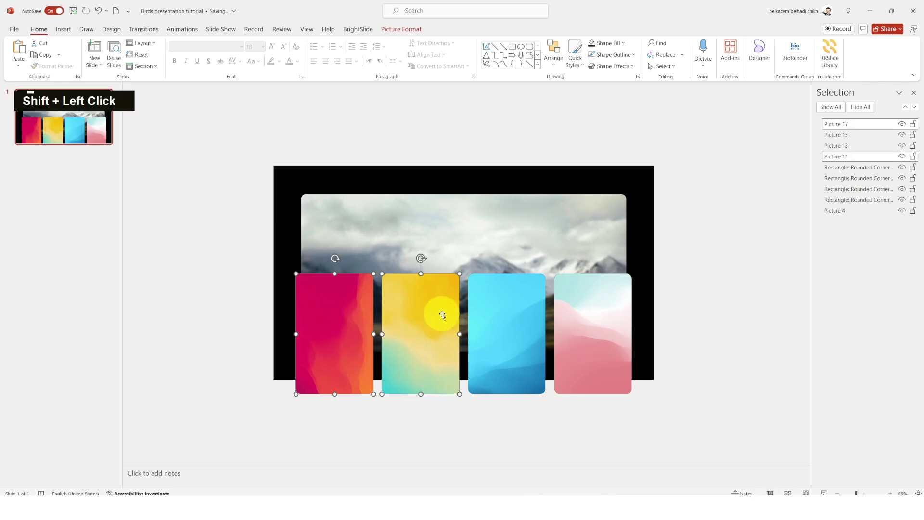
left_click(512, 309, "shift")
left_click(596, 305, "shift")
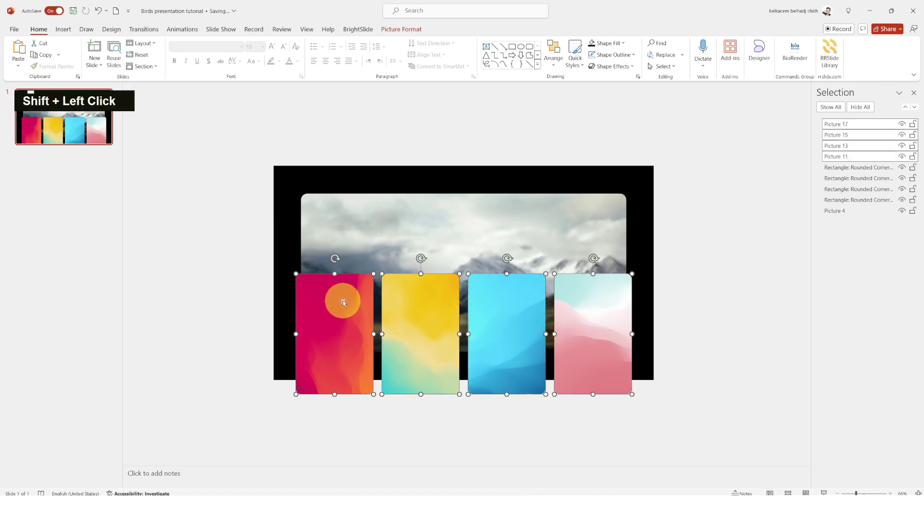
left_click_drag(343, 301, 349, 324)
left_click(731, 240)
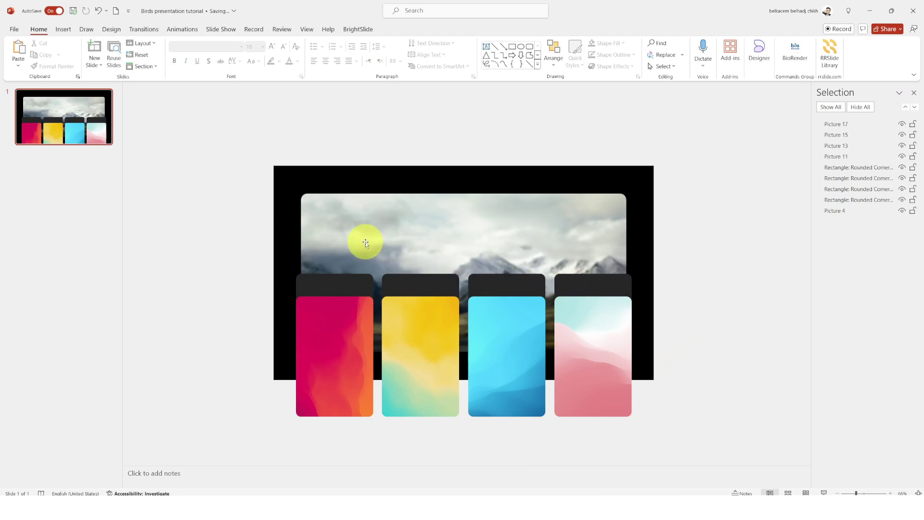
left_click(484, 494)
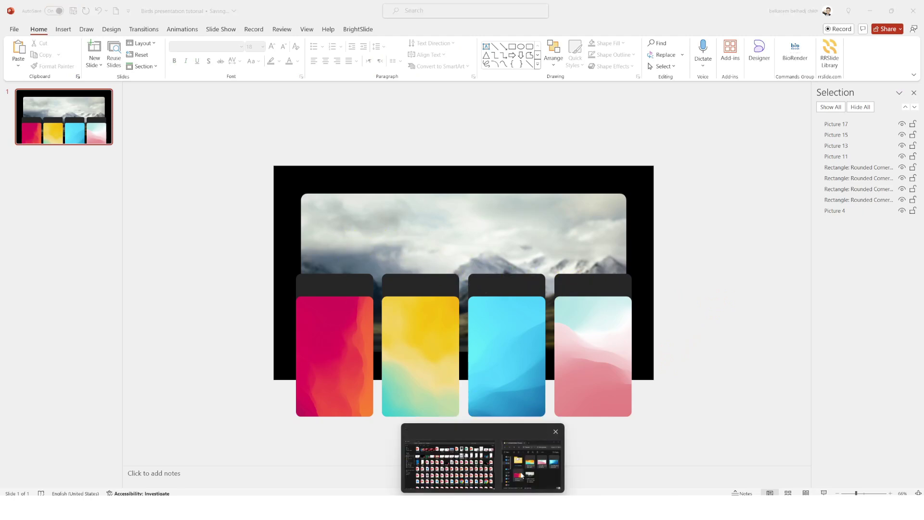
left_click(532, 462)
Drag the scarlet_tanager model from the 3D Models folder onto the red card
left_click(71, 249)
double_click(71, 249)
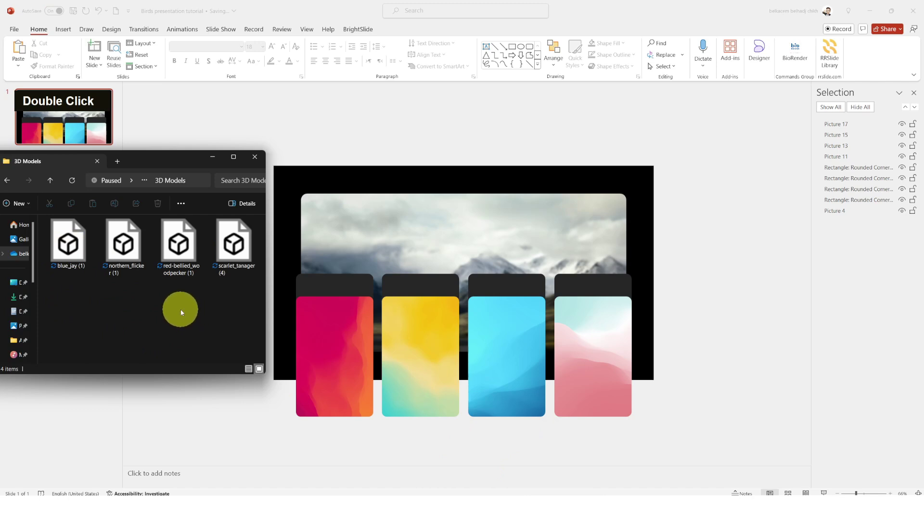
left_click_drag(233, 243, 322, 319)
left_click_drag(469, 242, 336, 334)
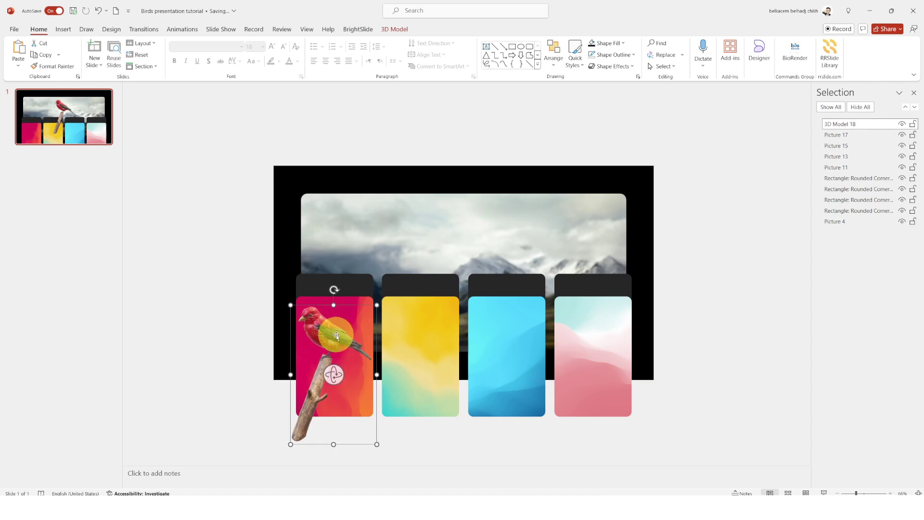
key("Up")
key("Up")
key("Up")
key("Up")
key("Up")
key("Up")
key("Up")
key("Up")
key("Up")
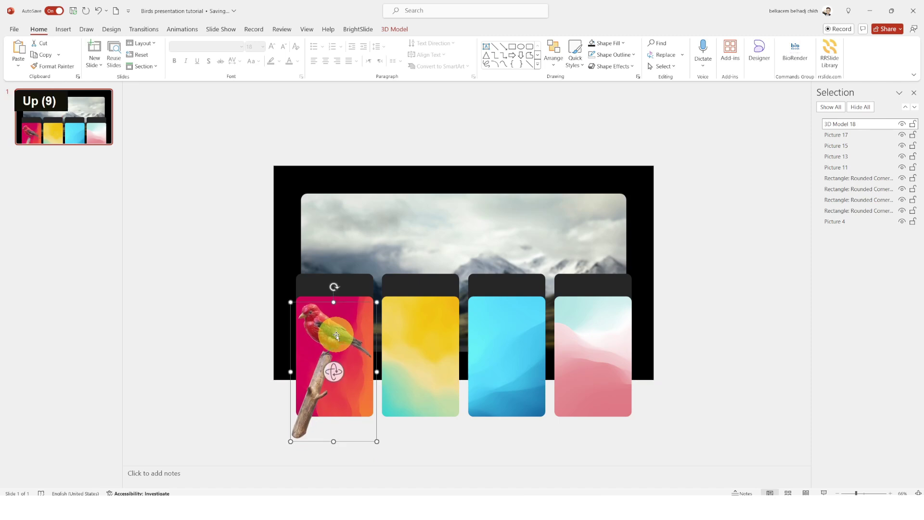
left_click(252, 287)
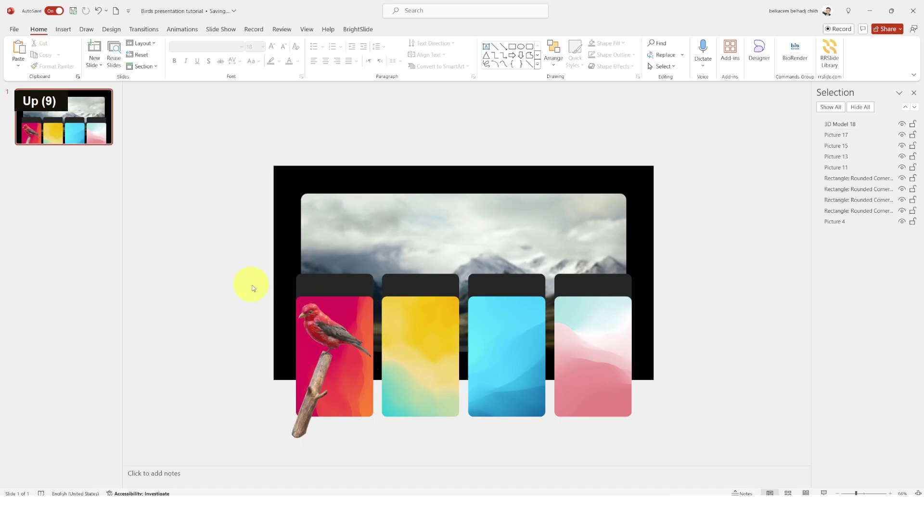
Place the northern_flicker model onto the yellow card
mouse_move(511, 485)
left_click(435, 449)
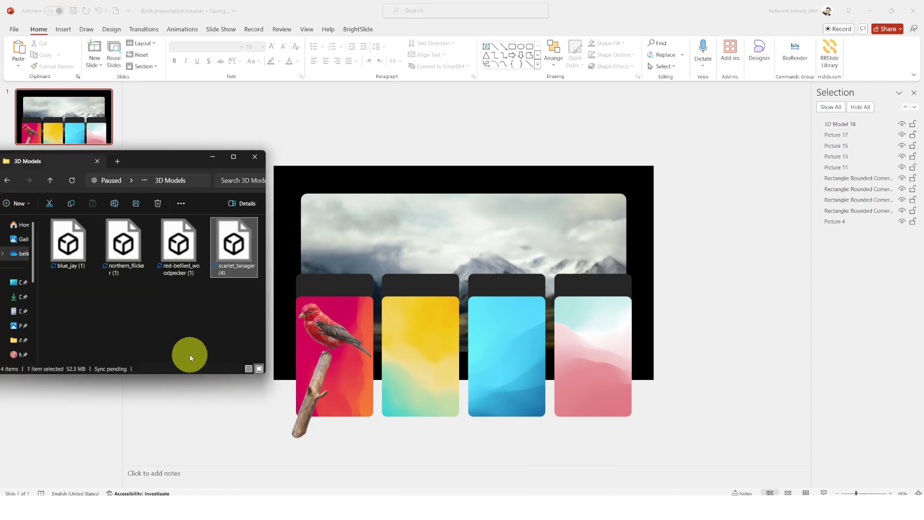
left_click(135, 251)
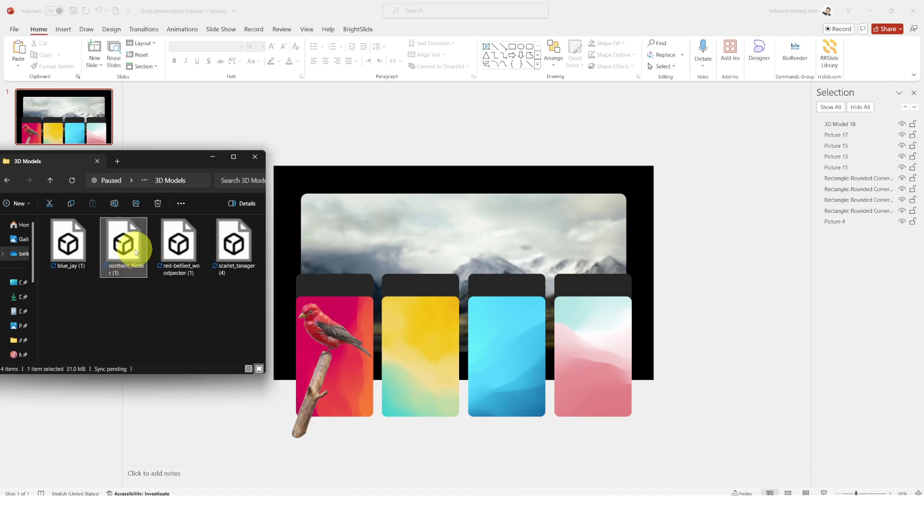
left_click_drag(119, 242, 367, 359)
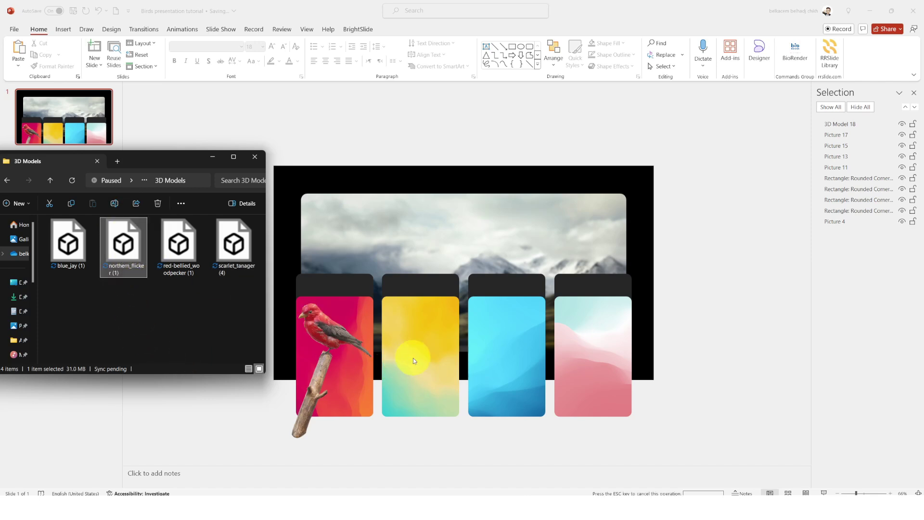
mouse_move(425, 340)
left_mouse_down()
mouse_move(435, 316)
mouse_move(433, 337)
mouse_move(416, 350)
mouse_move(429, 326)
left_mouse_up()
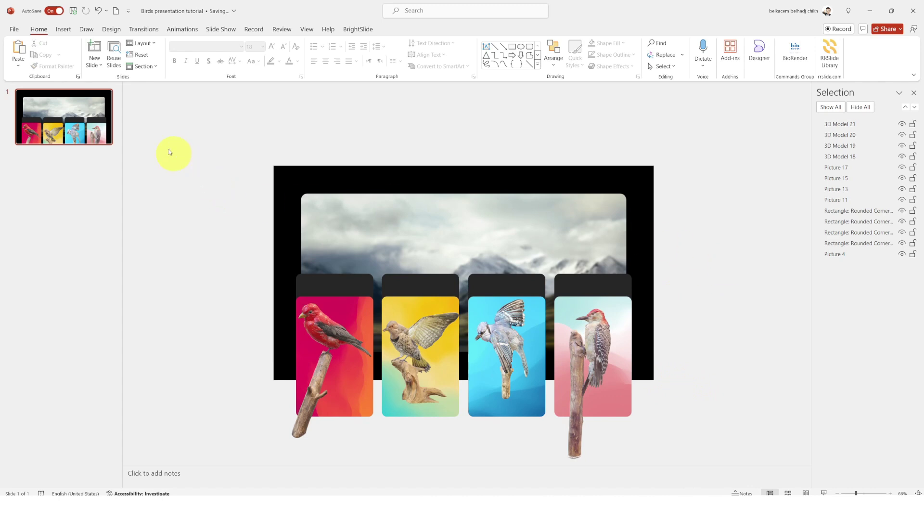
Insert a text box reading 'Birds species'
left_click(65, 31)
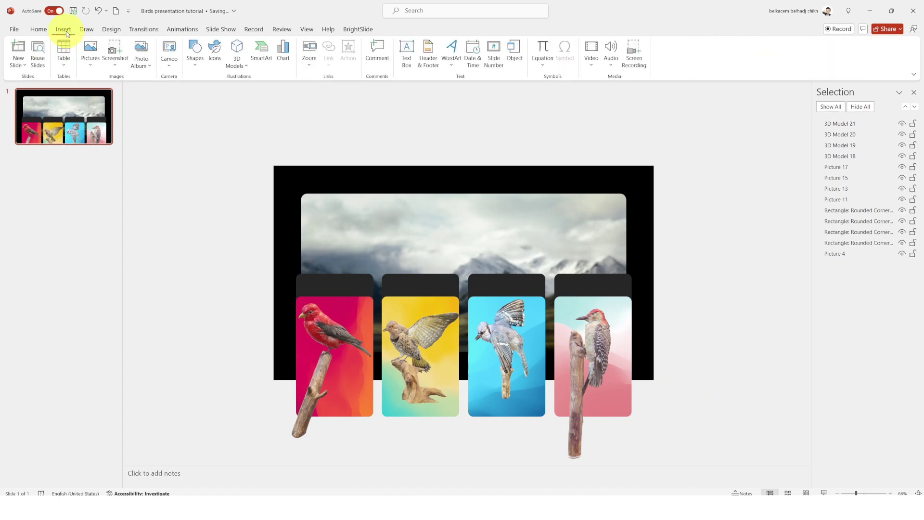
left_click(355, 123)
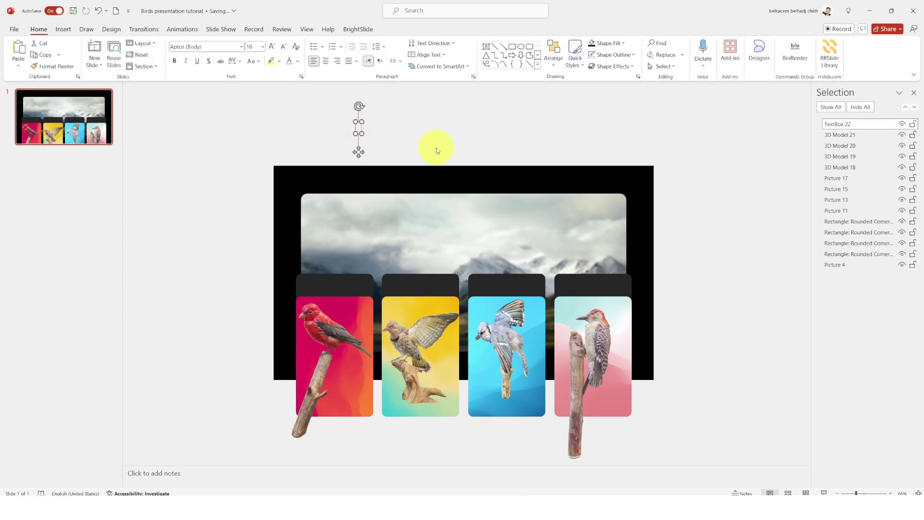
type("Bird")
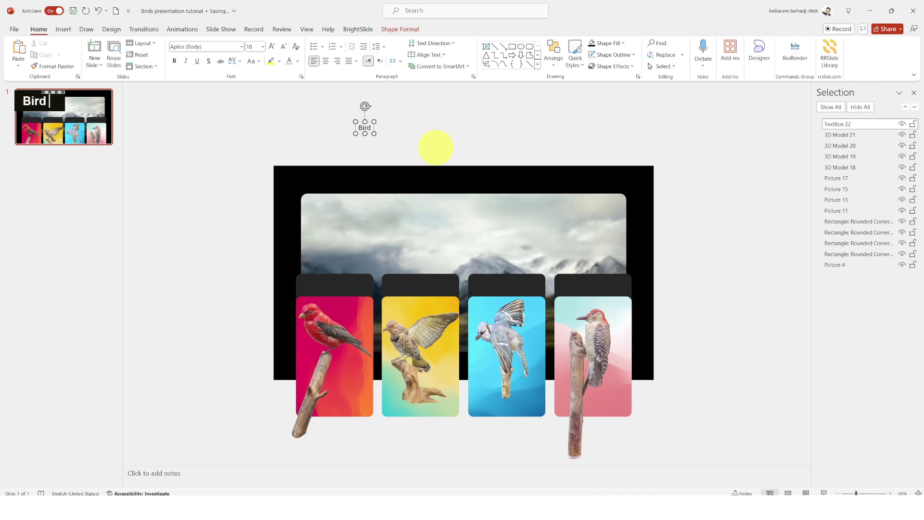
type("s s")
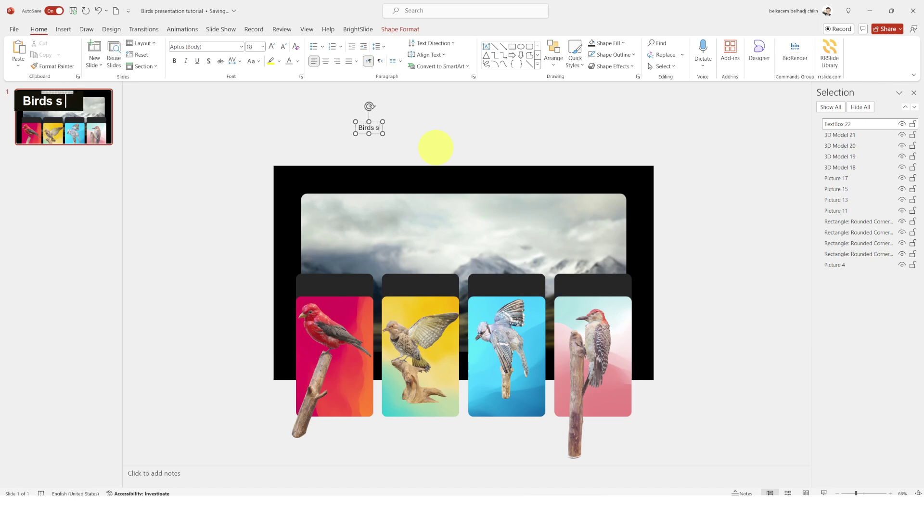
type("pecies")
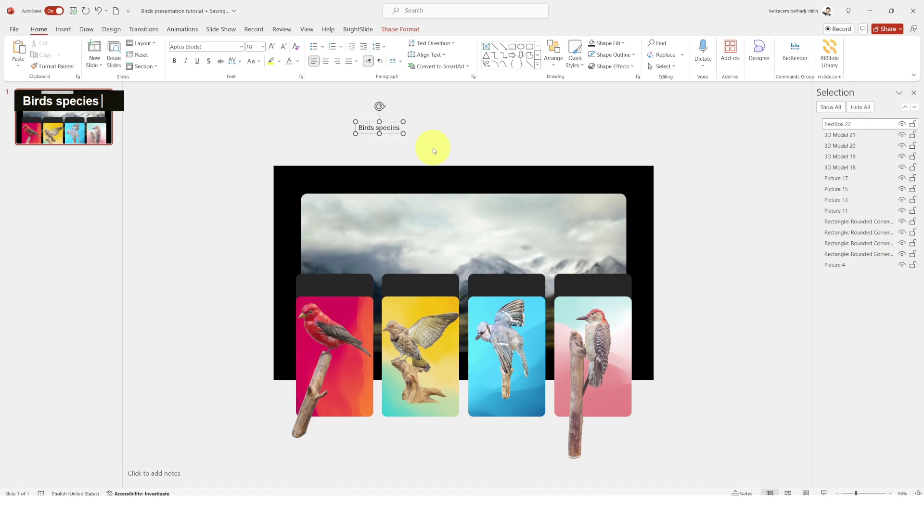
Format the title as white General Sans Semibold at 60 pt
left_click(197, 45)
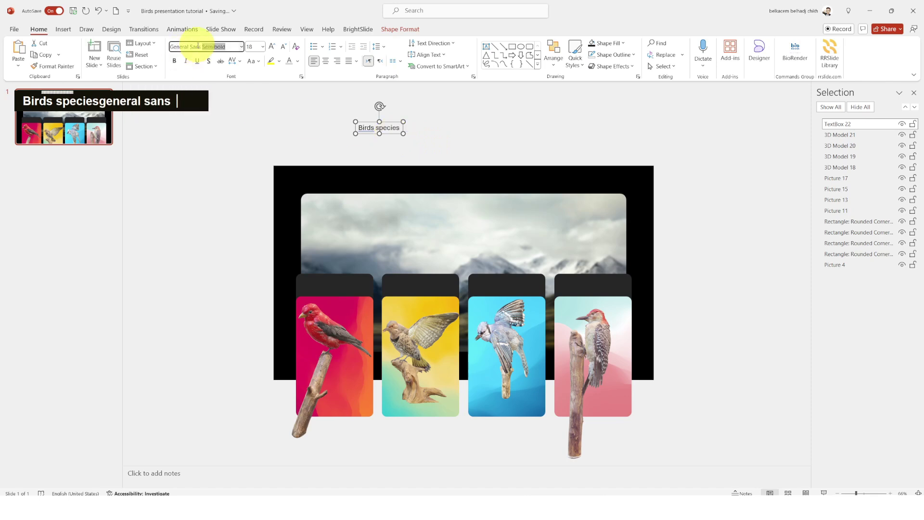
key("Return")
double_click(271, 46)
double_click(272, 46)
left_click(272, 46)
left_click(271, 46)
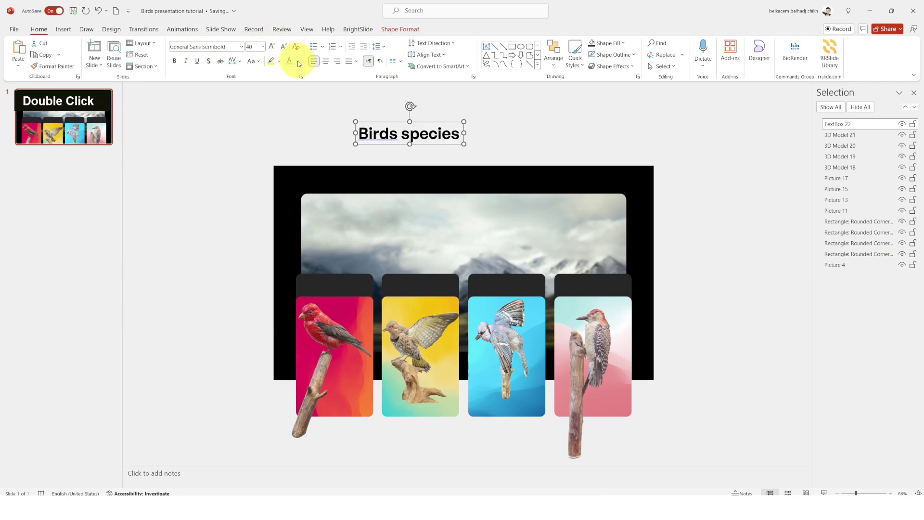
left_click(298, 63)
left_click(289, 96)
double_click(272, 47)
double_click(271, 46)
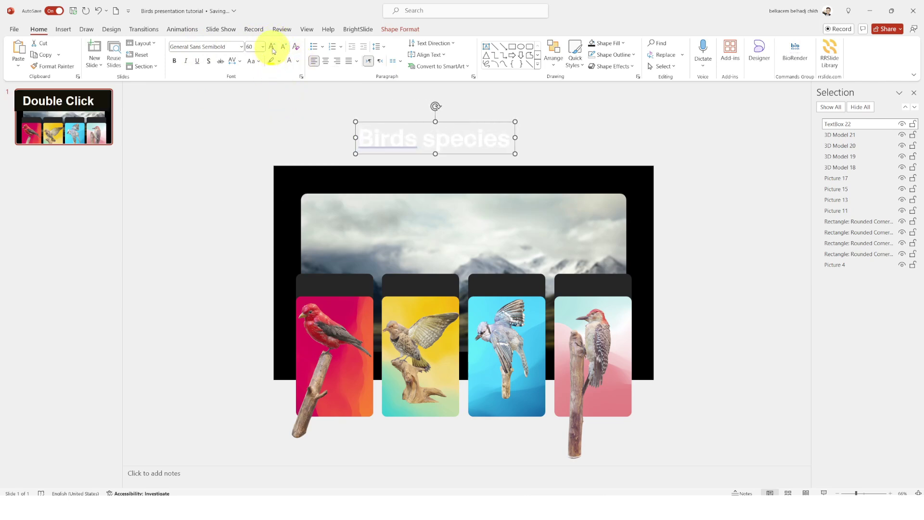
Position the title on the slide's black top band
left_click_drag(502, 153, 406, 198)
key("Down")
key("Down")
key("Down")
key("Down")
key("Down")
key("Left")
key("Down")
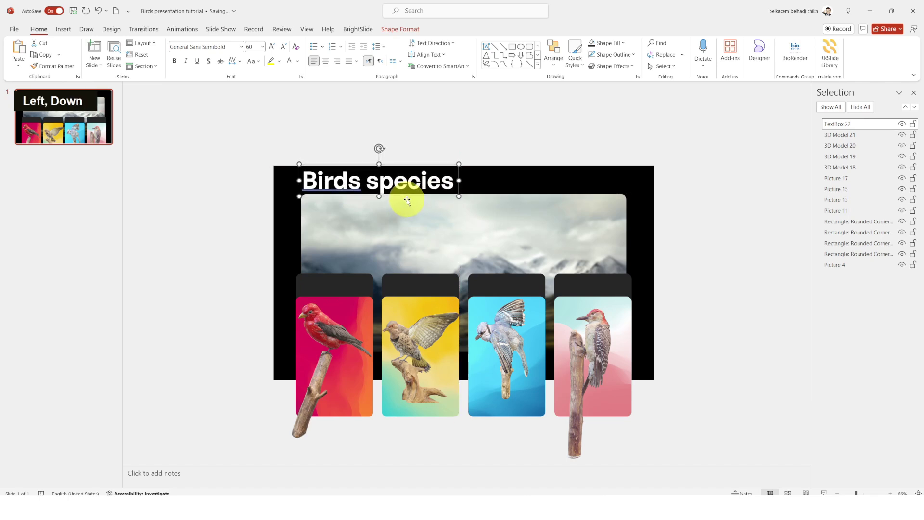
Crop the mountain background picture evenly from top and bottom
left_click(543, 218)
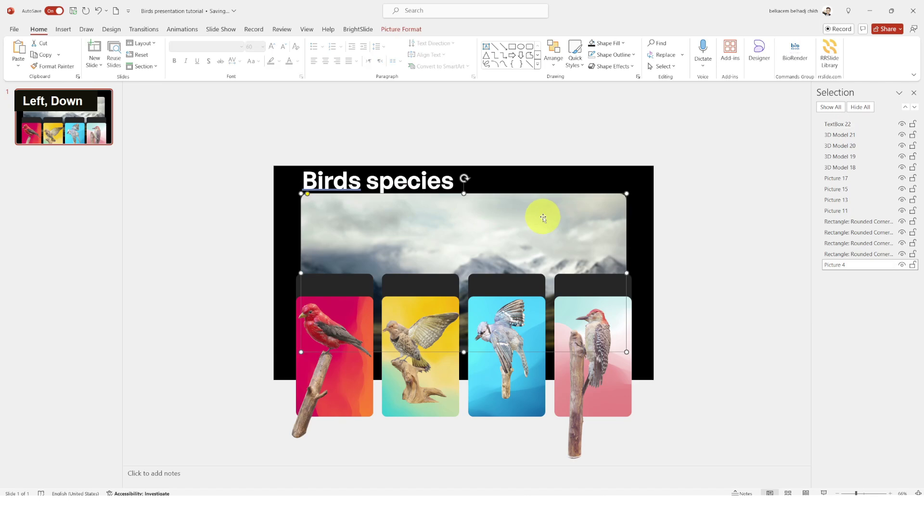
left_click(409, 29)
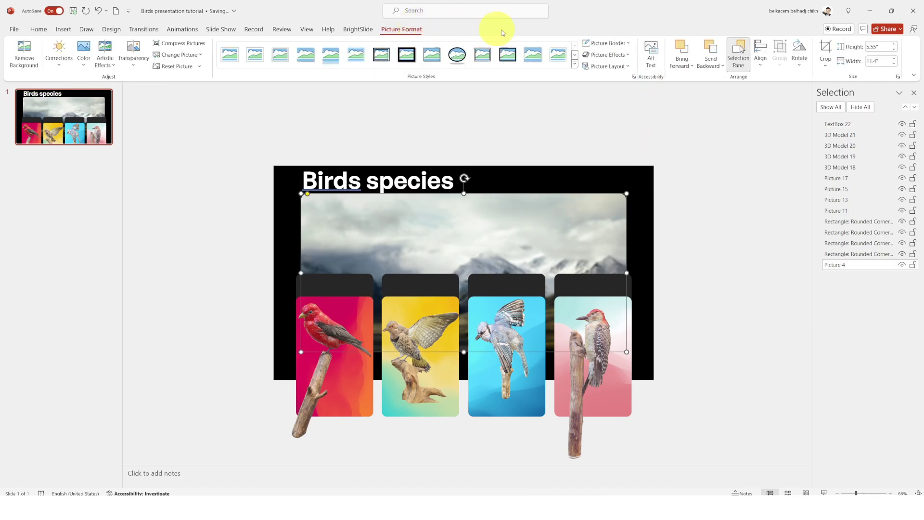
left_click(825, 50)
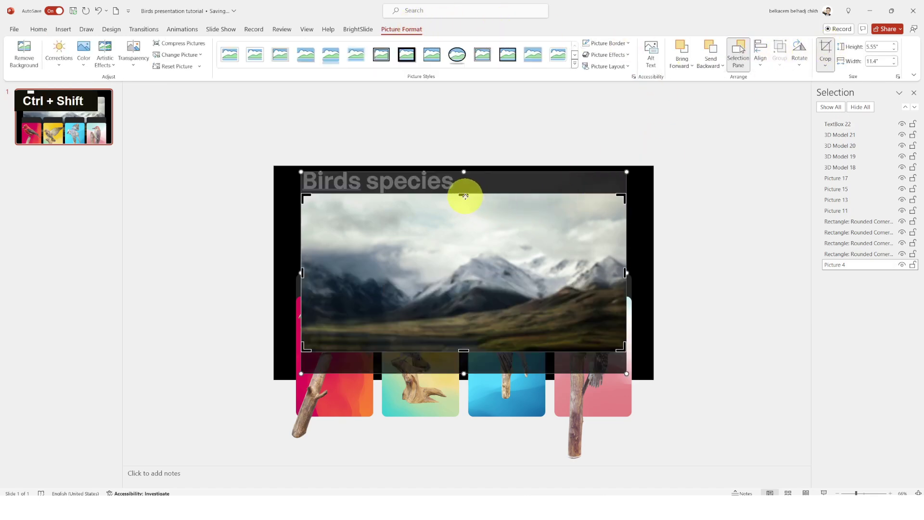
left_click_drag(466, 197, 467, 198)
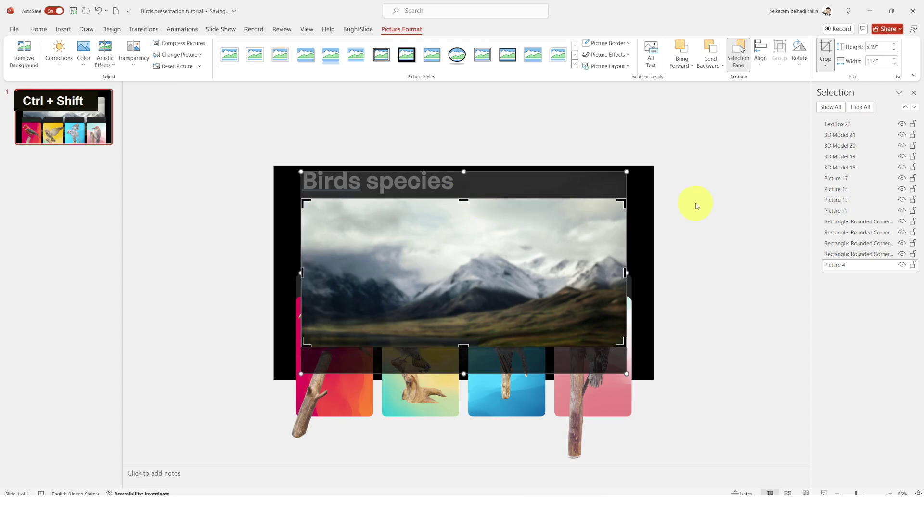
left_click(715, 181)
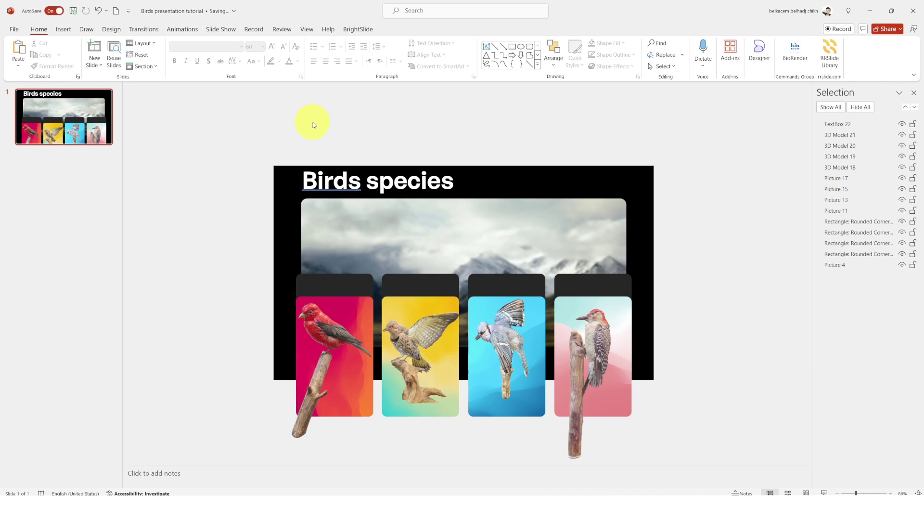
Change the title to "Birds' species" and drag a copy down onto the cards
right_click(346, 182)
key("Escape")
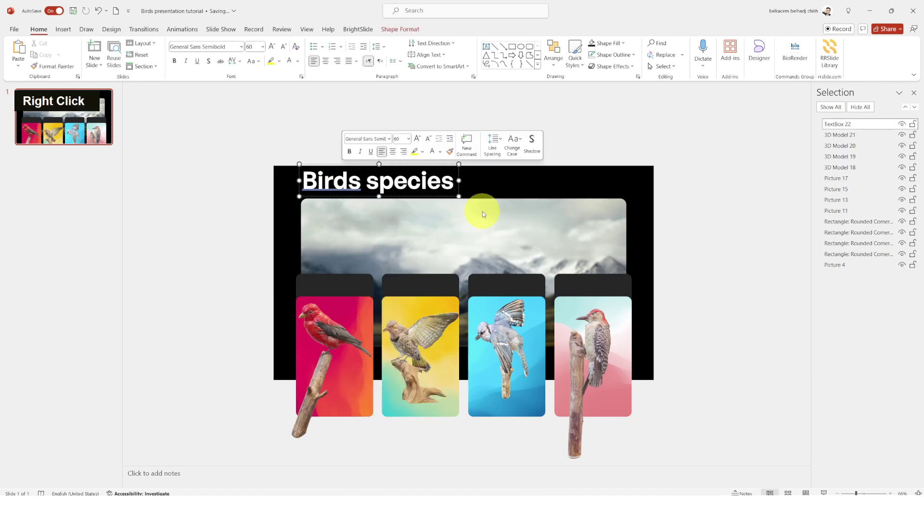
type("'")
left_click(523, 133)
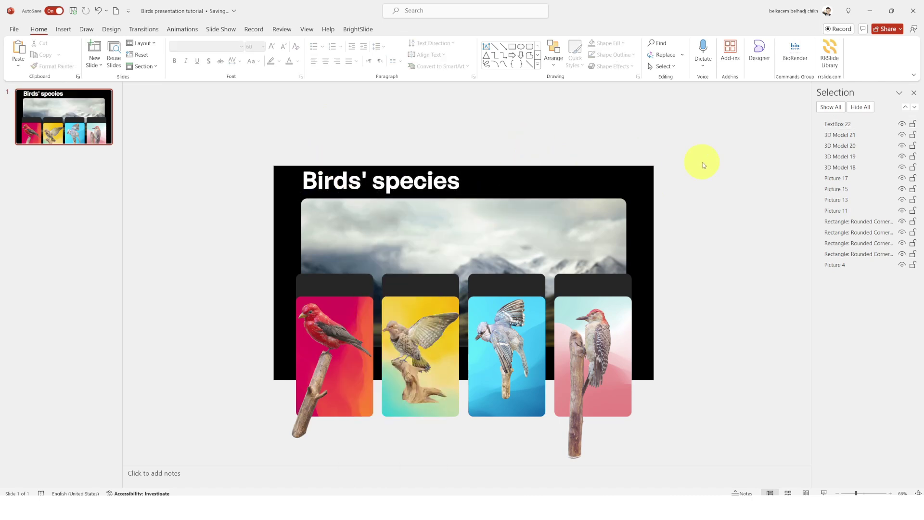
left_click(334, 183)
left_click_drag(349, 198, 352, 297)
Turn the copied title into a large 1 on the first card and copy it to the second card
double_click(333, 290)
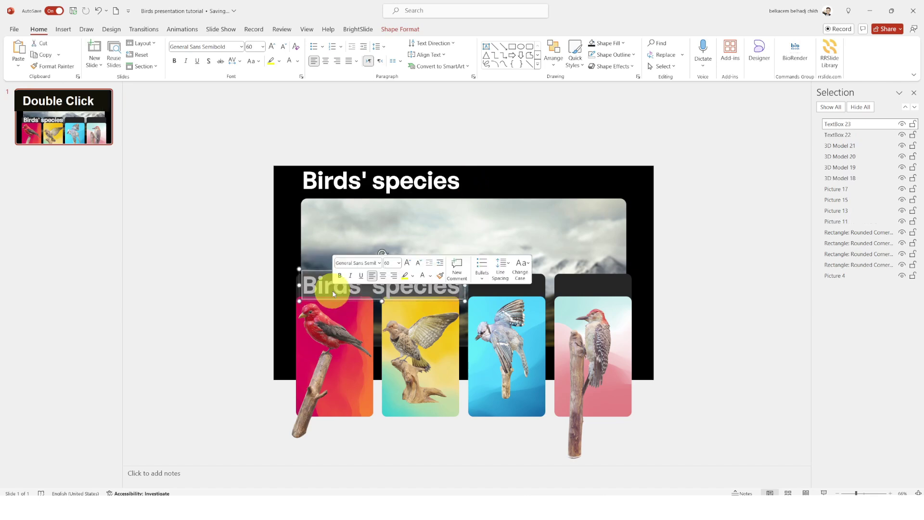
type("1")
scroll(295, 278, "up", 4)
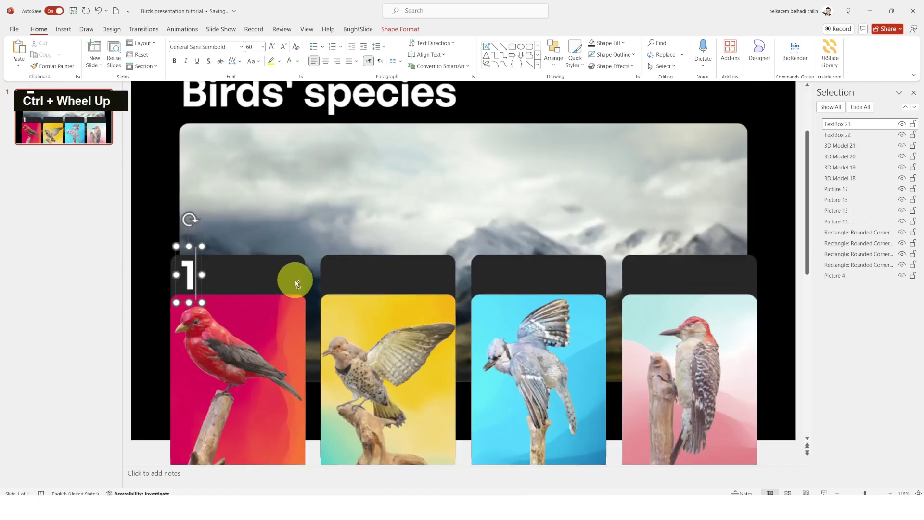
left_click(198, 262, "ctrl")
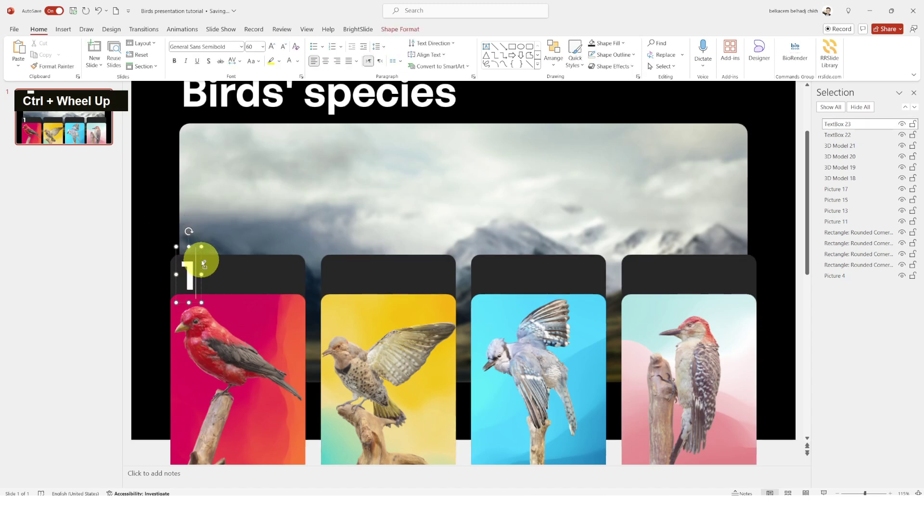
left_click_drag(202, 260, 344, 266)
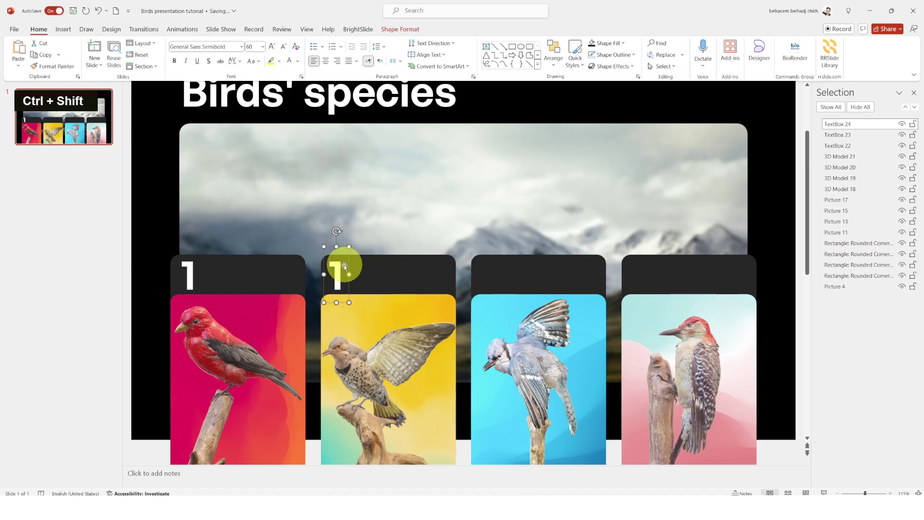
Change the copied numbers to 2, 3 and 4 across the remaining cards
double_click(340, 264)
type("2")
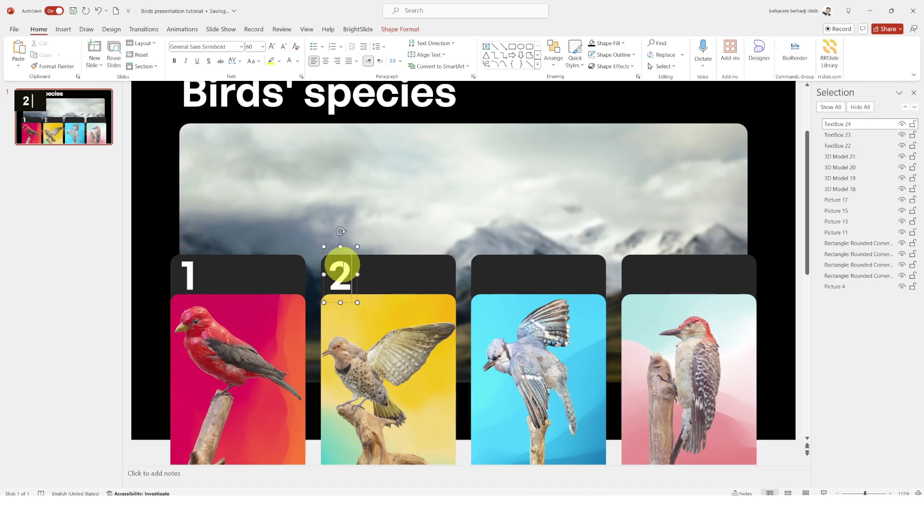
left_click(357, 267, "ctrl")
left_click_drag(357, 267, 655, 270)
double_click(495, 272)
type("3")
left_click(505, 252, "ctrl")
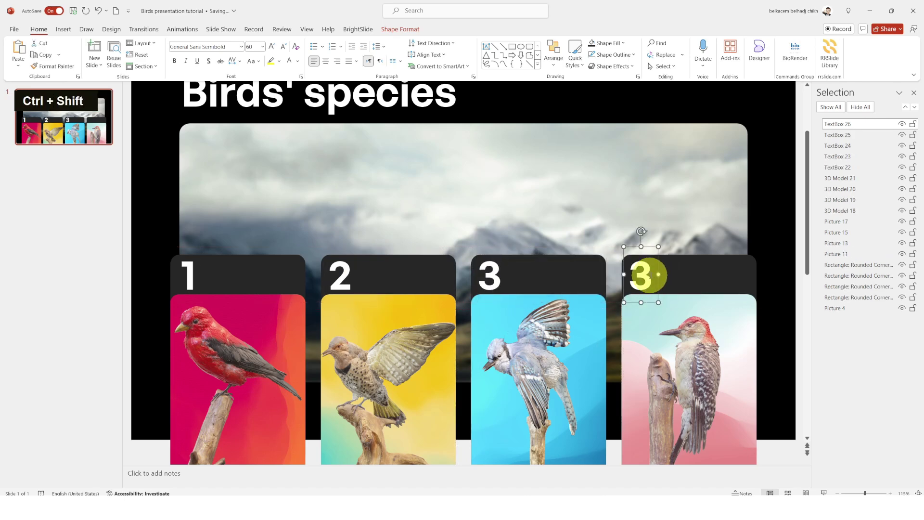
type("4")
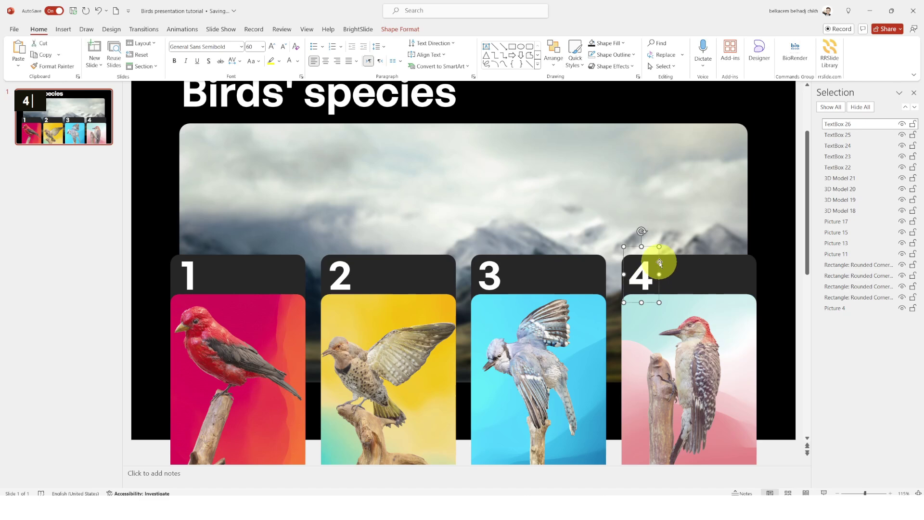
left_click(659, 263)
Add a smaller regular General Sans 1 beside the first card's number
left_click(194, 268)
left_click_drag(200, 264, 227, 265)
double_click(223, 47)
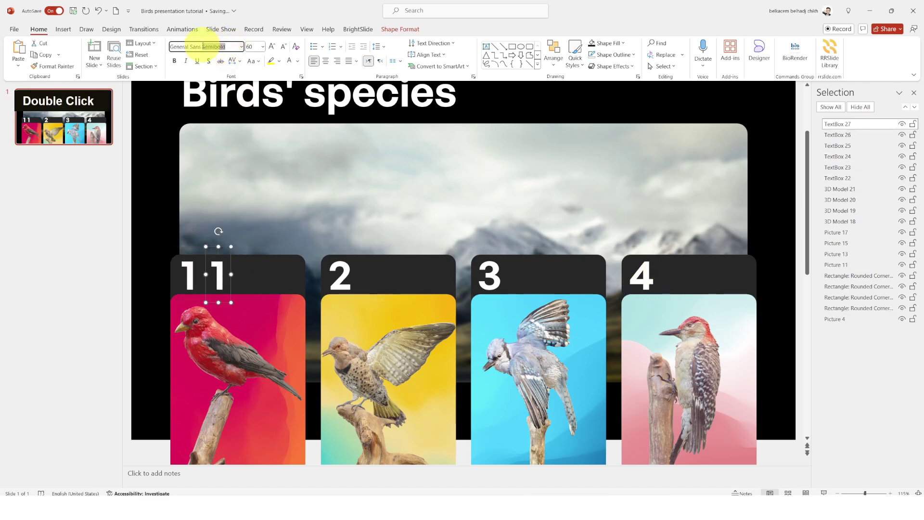
key("BackSpace")
key("BackSpace")
key("Return")
left_click(285, 47)
double_click(285, 46)
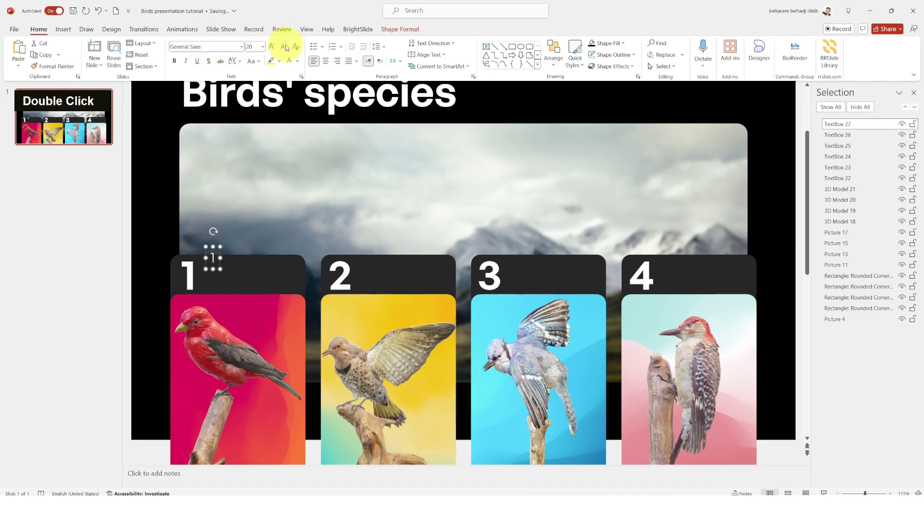
left_click_drag(221, 251, 216, 265)
Paste the Scarlet Tanager label from the reference presentation onto card 1, split over two lines
left_click(548, 474)
left_click(72, 231)
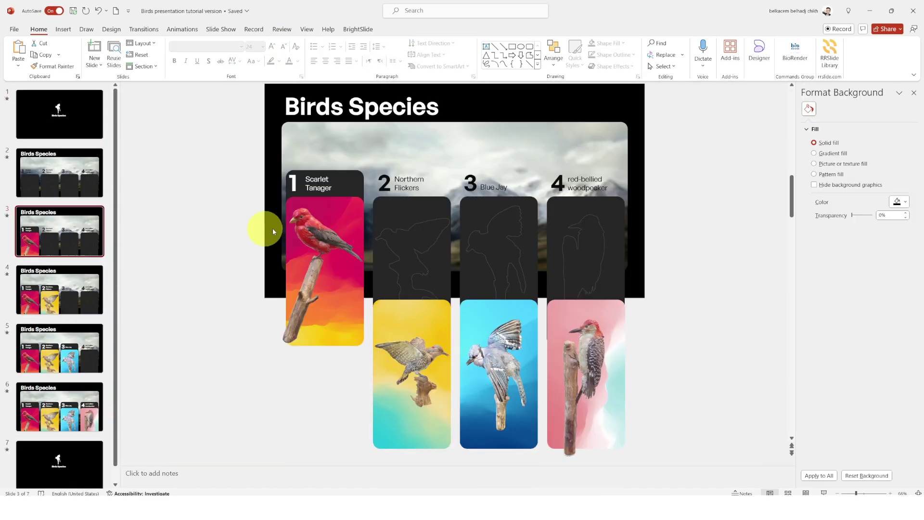
left_click(313, 183)
left_click_drag(307, 171, 208, 269)
right_click(208, 270)
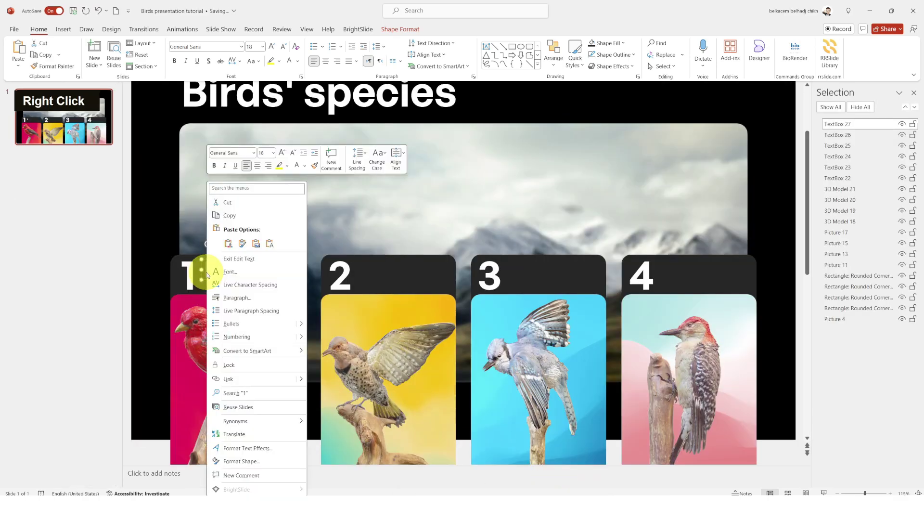
left_click(267, 243)
key("Return")
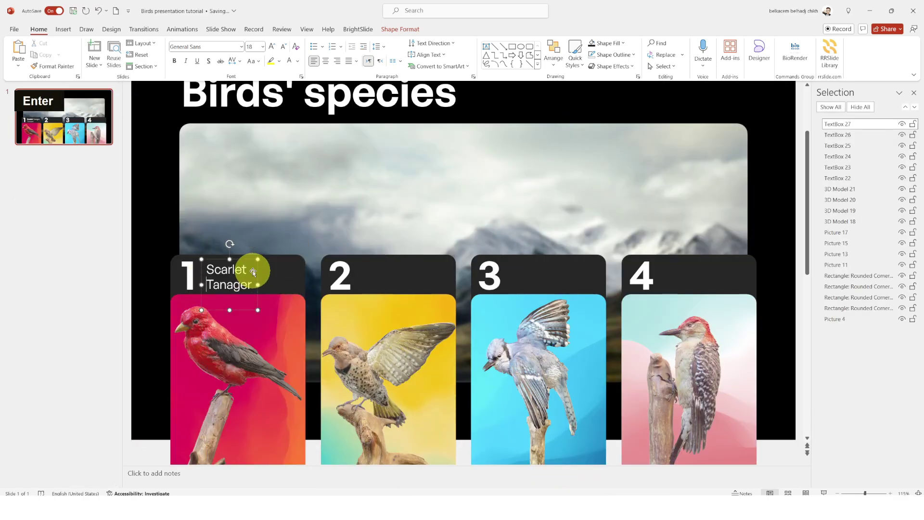
key("BackSpace")
Copy the species label onto the second card
left_click_drag(255, 264, 408, 278)
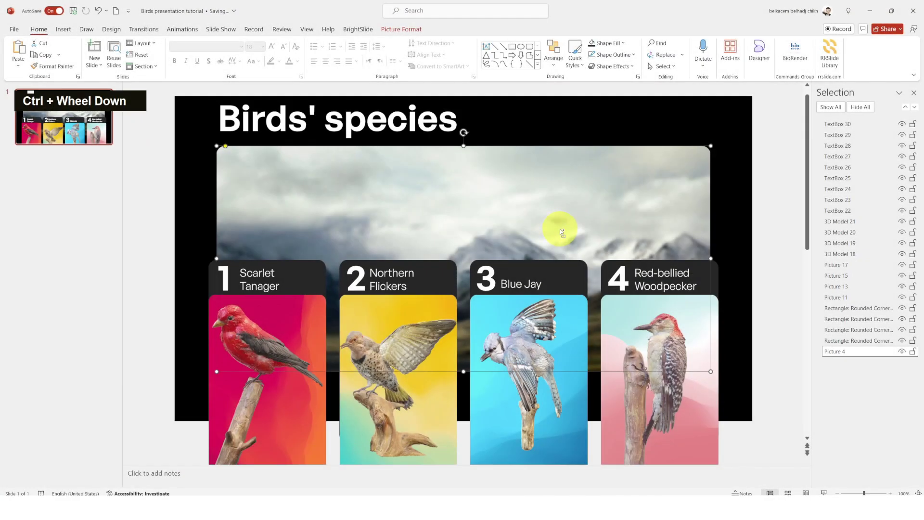
scroll(560, 229, "down", 3)
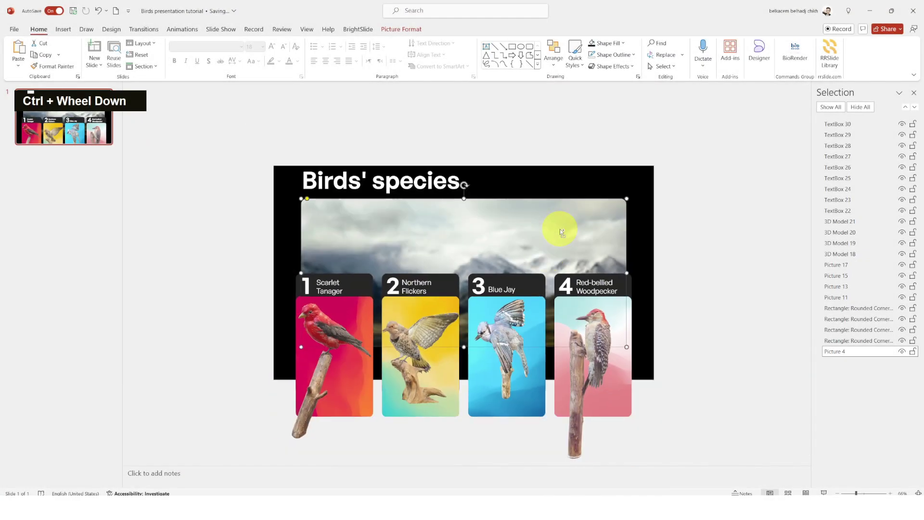
left_click(699, 233)
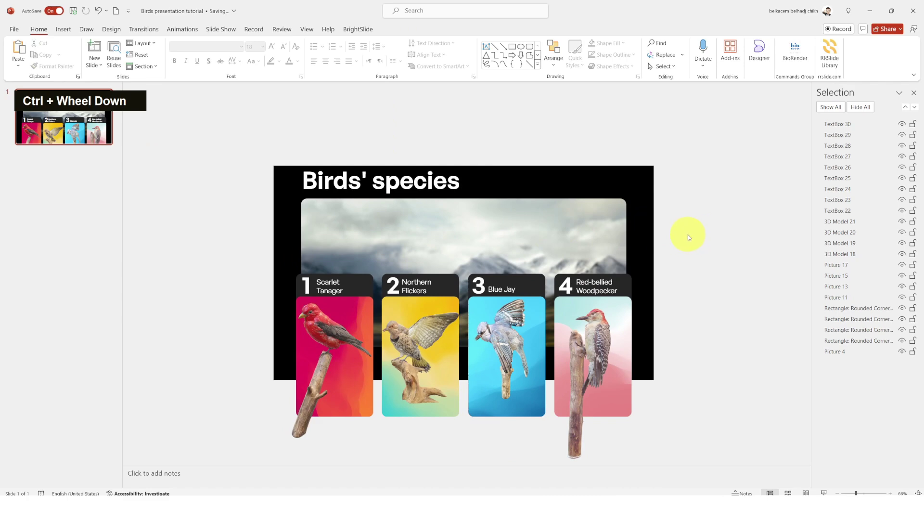
scroll(688, 234, "down", 1)
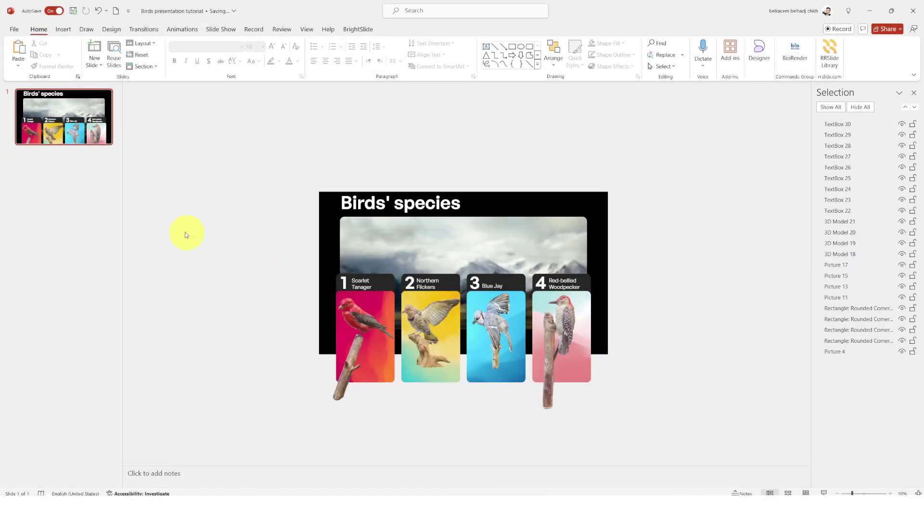
Duplicate the slide and move the woodpecker with its pink card down
right_click(62, 123)
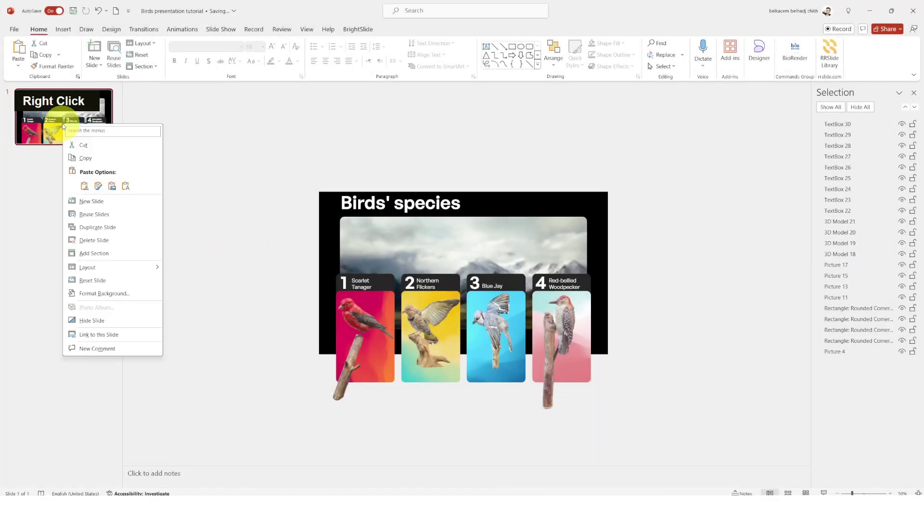
left_click(113, 227)
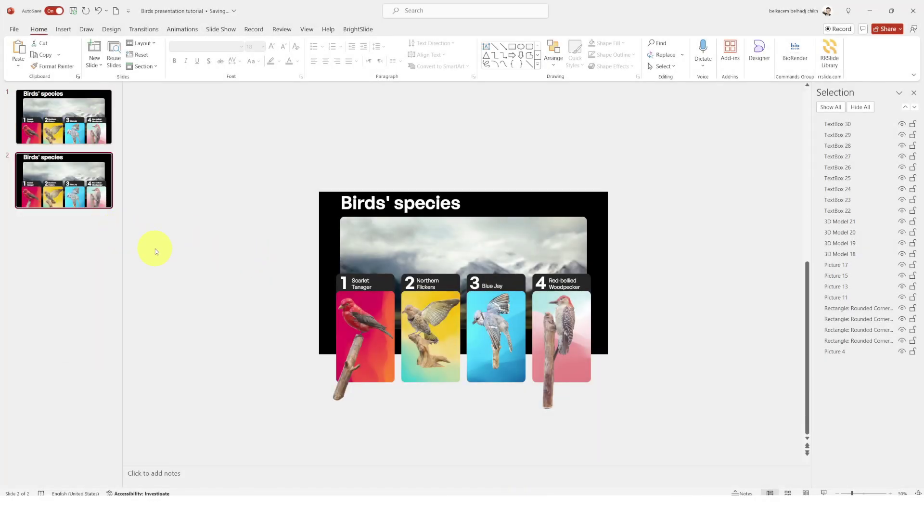
left_click(564, 319)
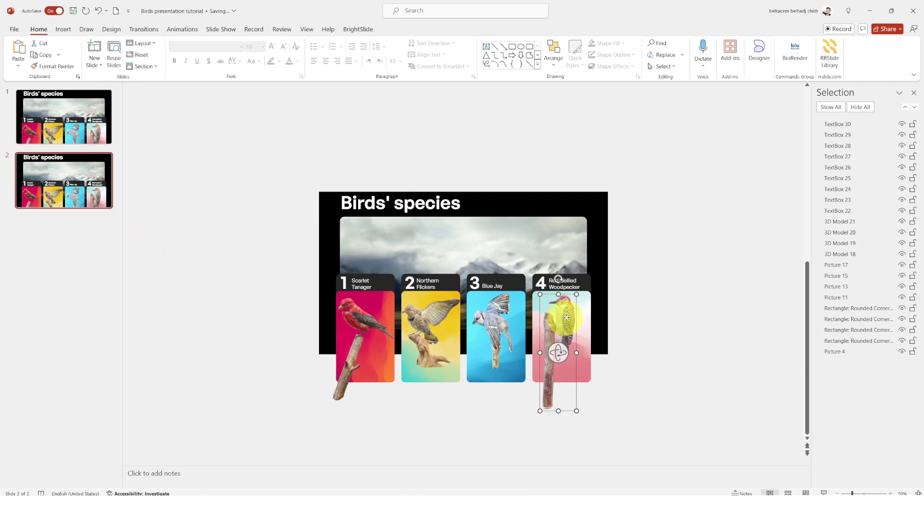
left_click(583, 303, "shift")
left_click_drag(583, 301, 587, 413)
Move the Blue Jay, Northern Flicker and Scarlet Tanager with their cards below the slide
scroll(588, 413, "down", 1)
left_click(494, 270)
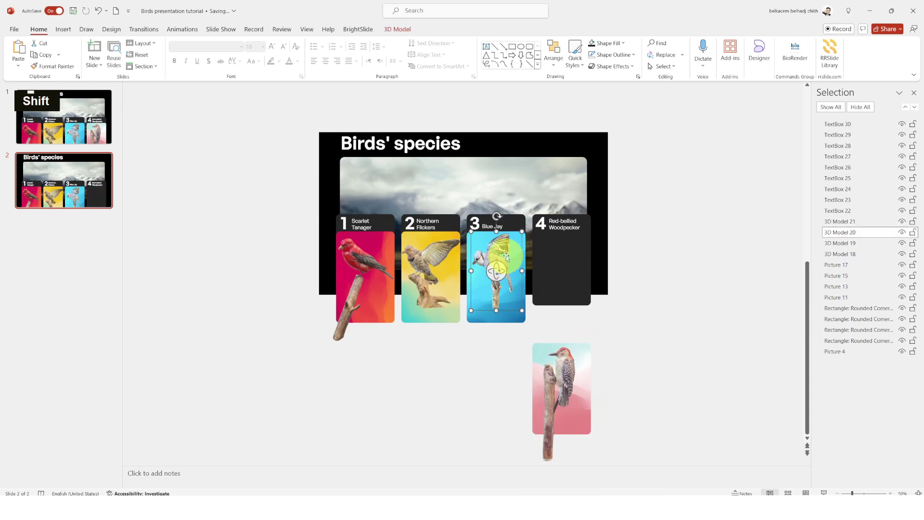
left_click(509, 310, "shift")
left_click_drag(509, 309, 510, 426)
left_click(425, 279)
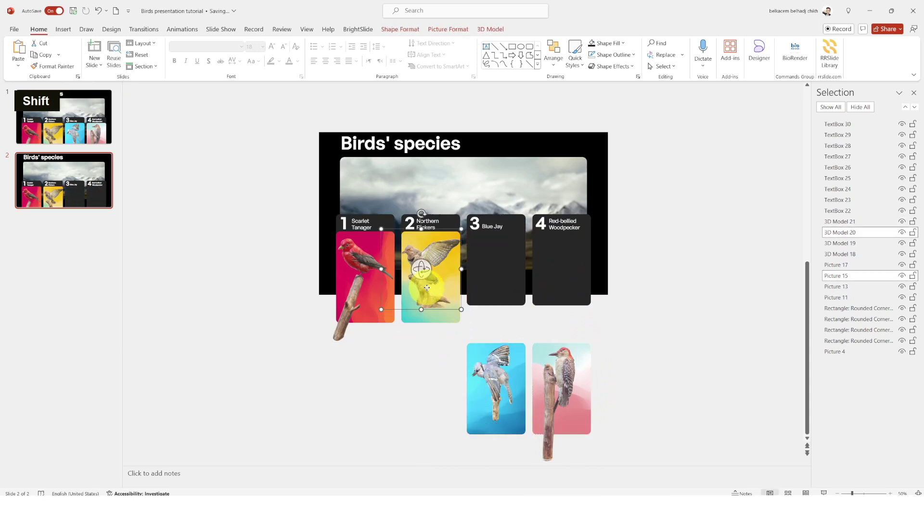
left_click(440, 312, "shift")
left_click_drag(441, 315, 447, 427)
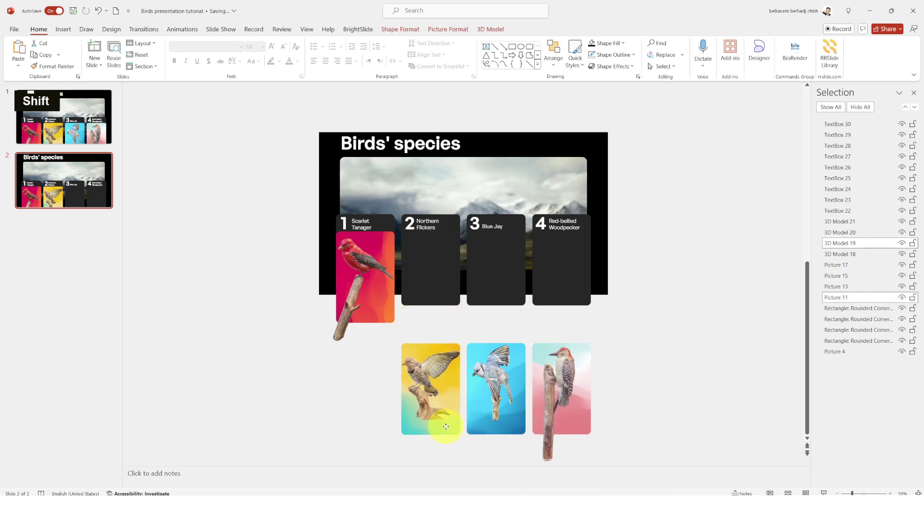
left_click(366, 278)
left_click(375, 254, "shift")
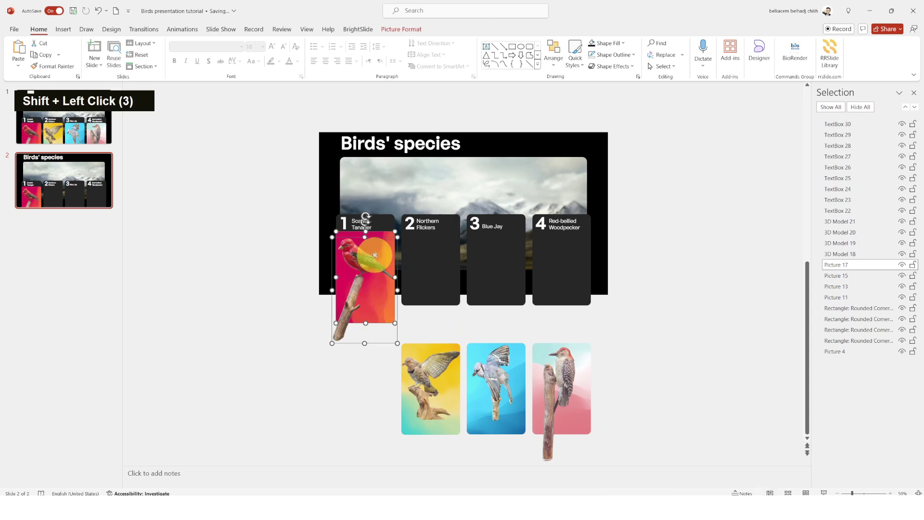
left_click_drag(378, 257, 380, 344)
Rotate the woodpecker, Blue Jay and Scarlet Tanager 3D models to face new directions
left_click(558, 400)
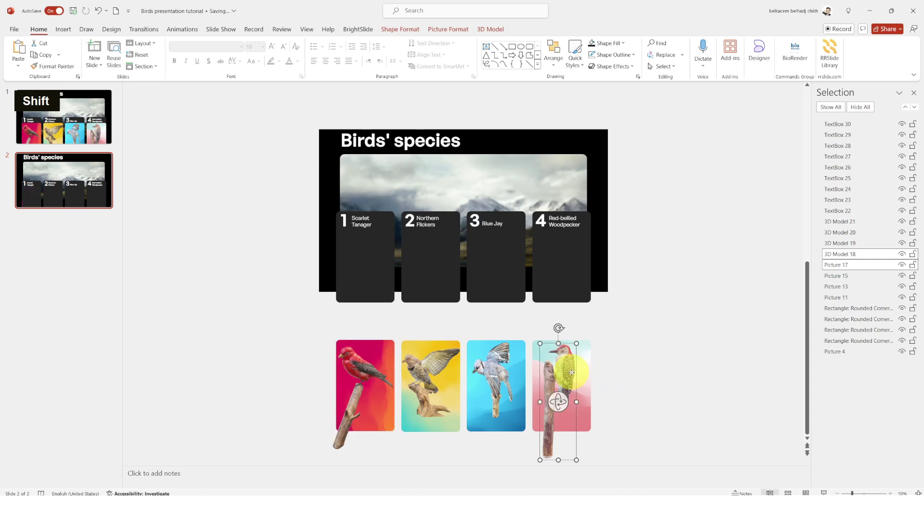
left_click_drag(558, 404, 417, 412)
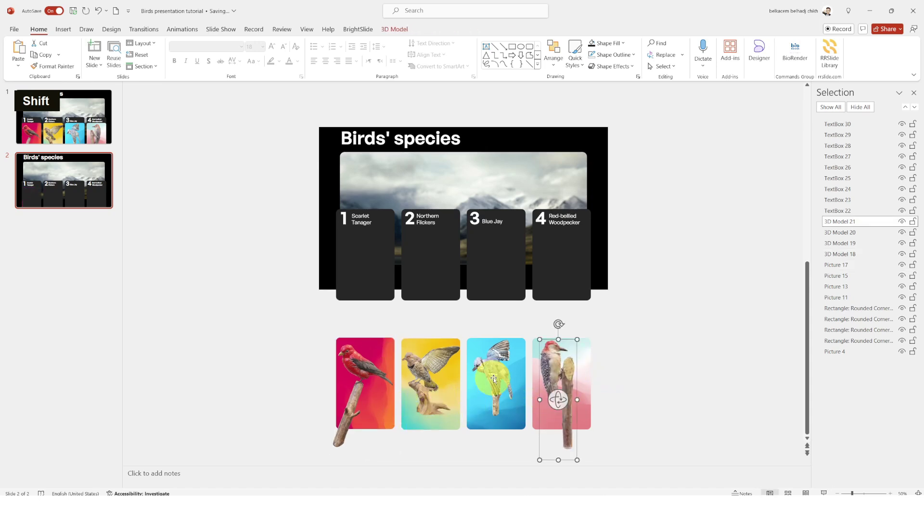
left_click(506, 380)
left_click_drag(506, 379, 202, 384)
left_click(407, 381)
left_click(367, 372)
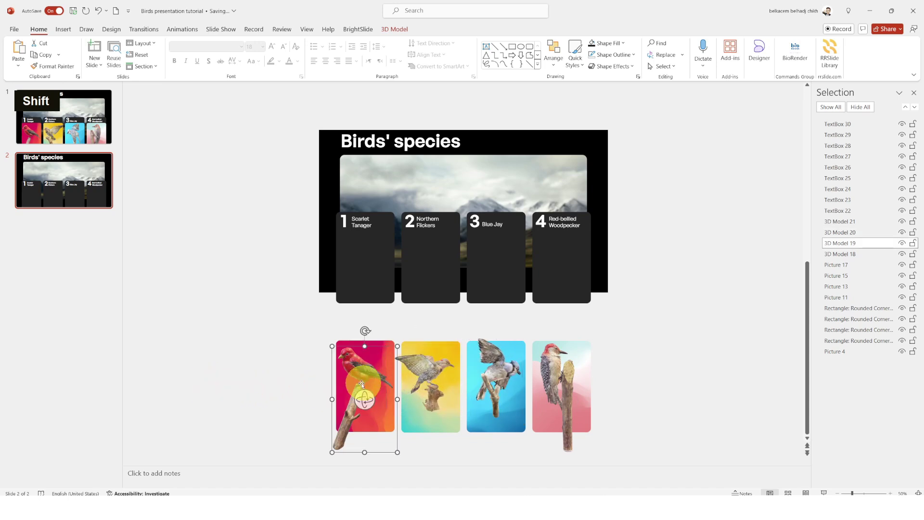
left_click_drag(362, 398, 194, 414)
left_click_drag(342, 411, 348, 390)
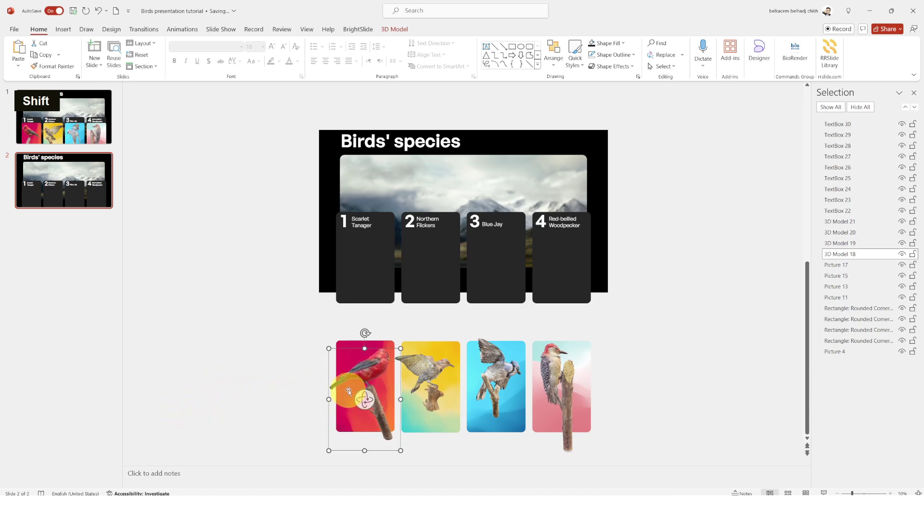
left_click(628, 313)
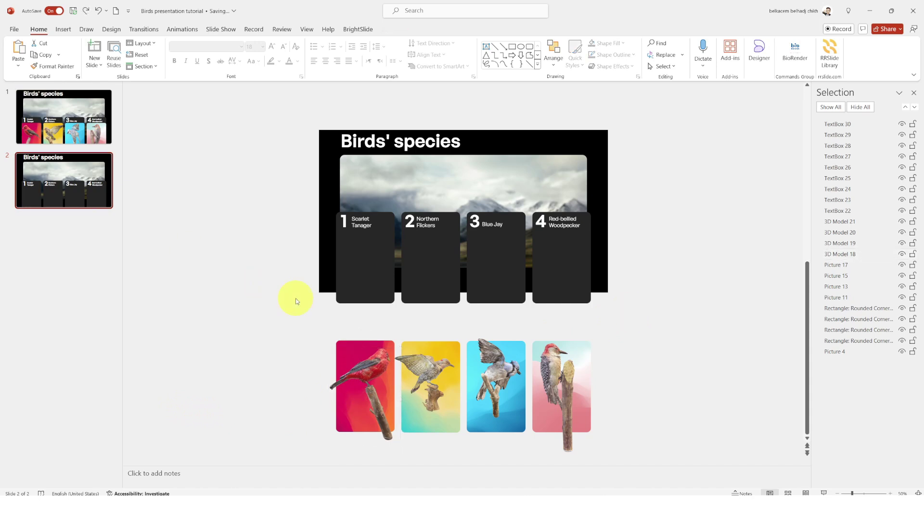
Lower the four dark cards slightly together
left_click(362, 264)
left_click(420, 260, "shift")
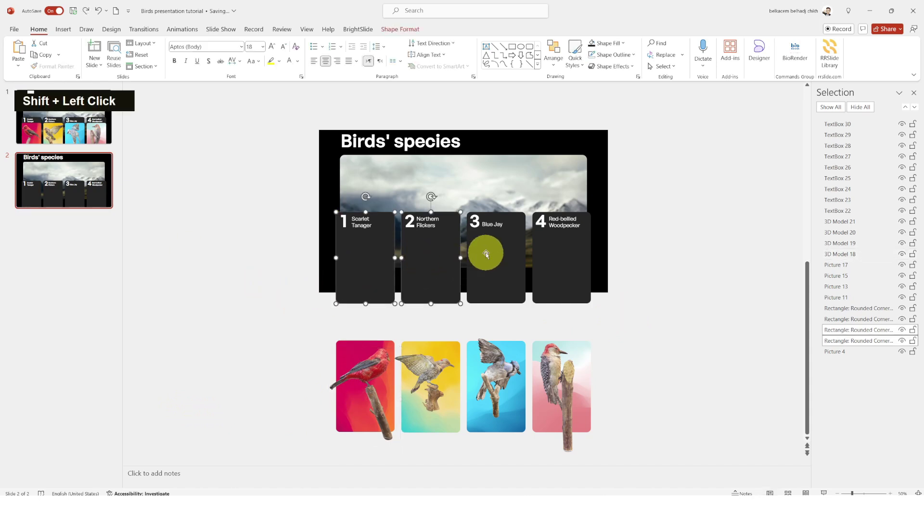
left_click(486, 251, "shift")
left_click(549, 261, "shift")
left_click_drag(566, 263, 568, 269)
left_click(645, 251)
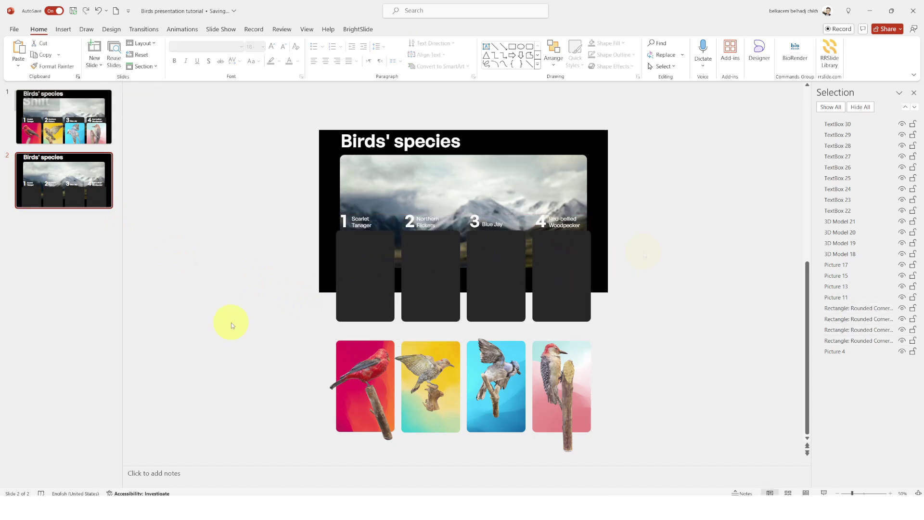
Duplicate slide 2 and raise the first dark card straight up
right_click(76, 182)
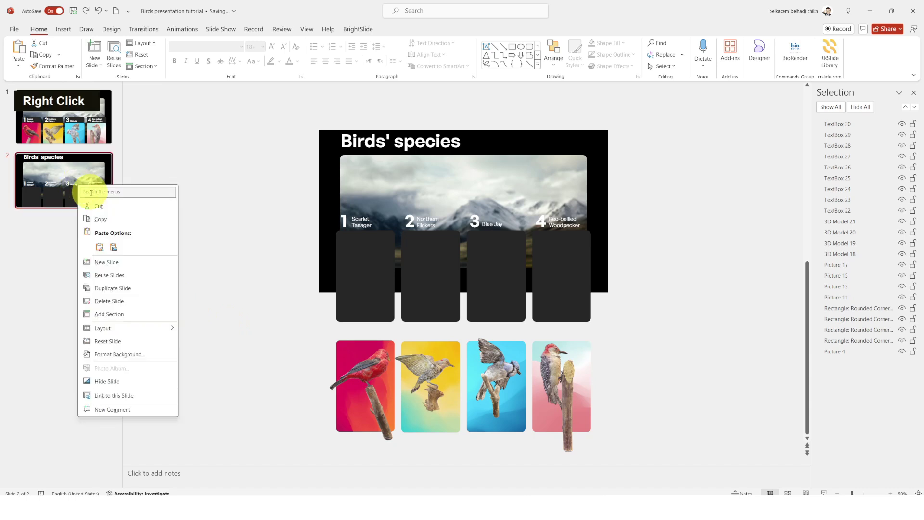
left_click(113, 285)
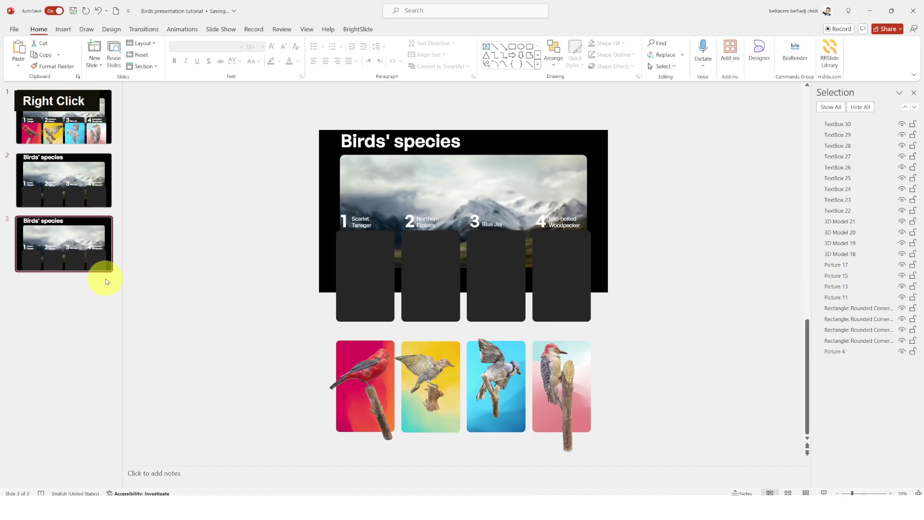
left_click(378, 249)
left_click_drag(371, 294, 369, 278)
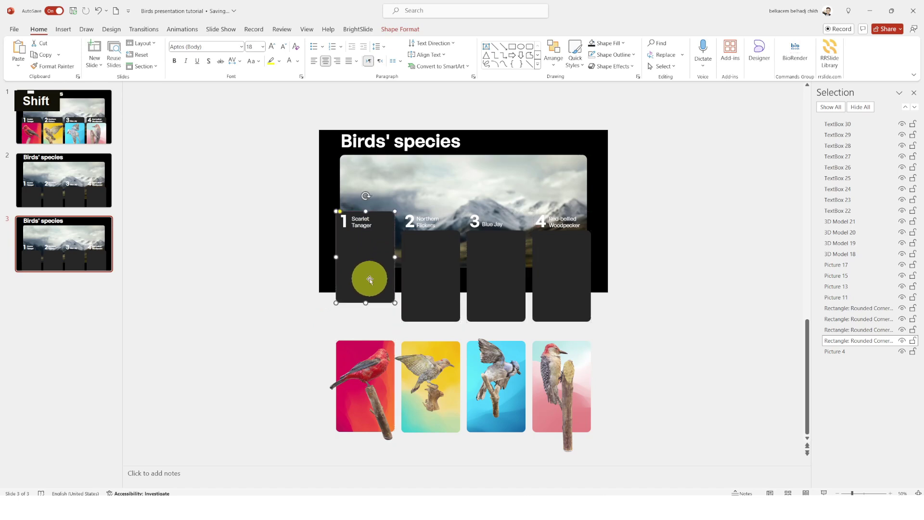
Move the red card onto the first slot and place the turned Scarlet Tanager model on it
left_click(343, 412)
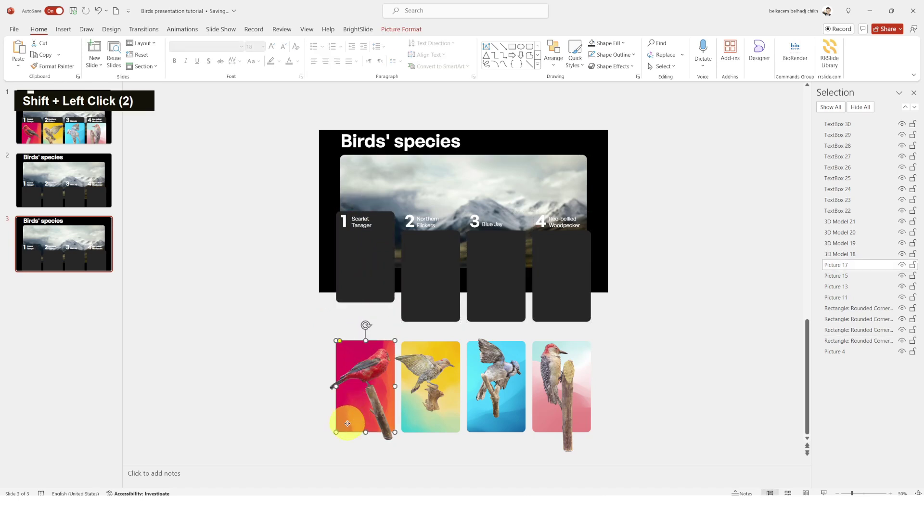
left_click_drag(355, 422, 344, 313)
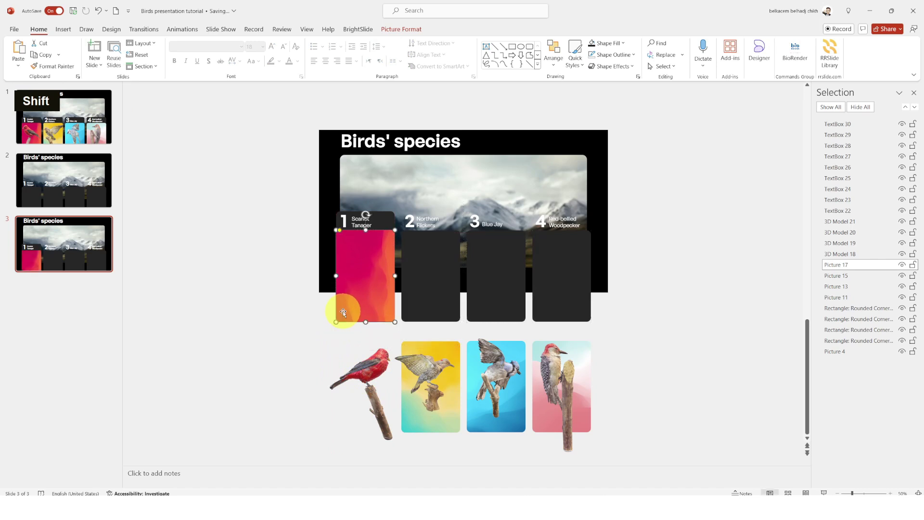
key("Down")
left_click(362, 398)
left_click_drag(361, 392, 189, 380)
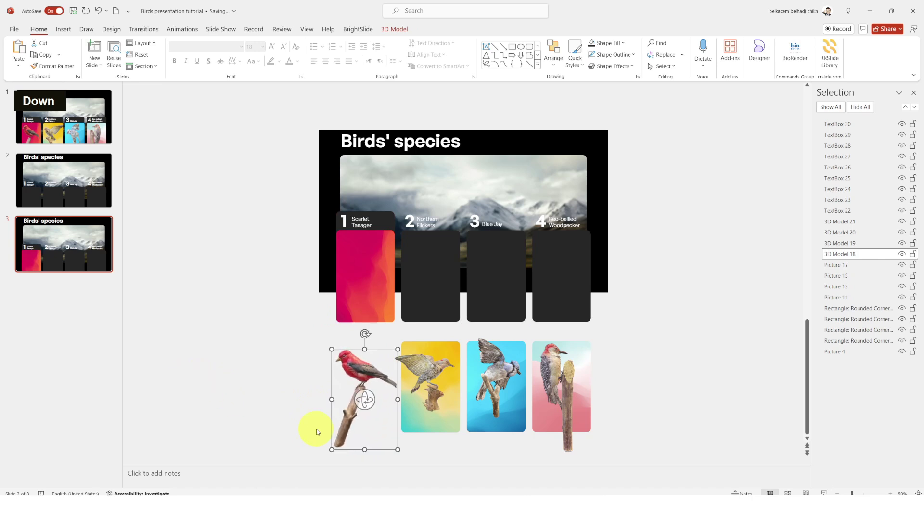
left_click_drag(371, 449, 371, 343)
key("Right")
key("Right")
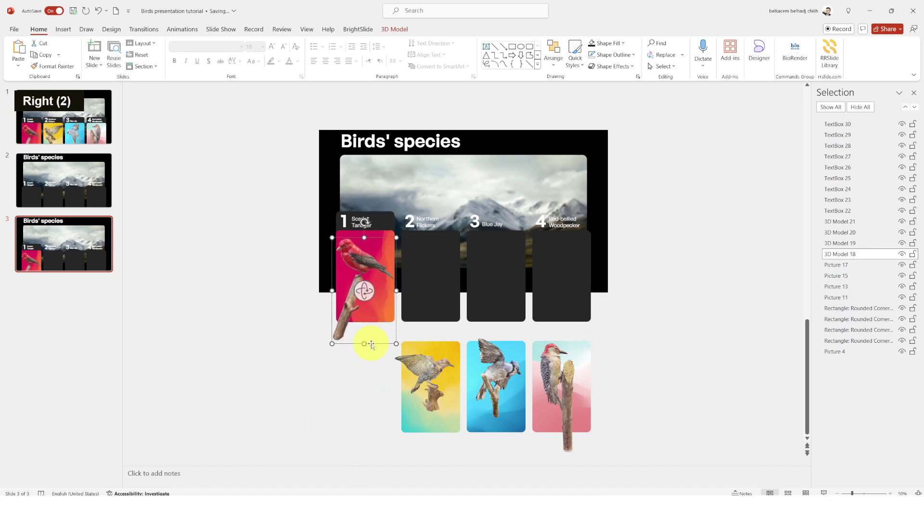
Duplicate slide 3 and raise the second dark card straight up
right_click(67, 254)
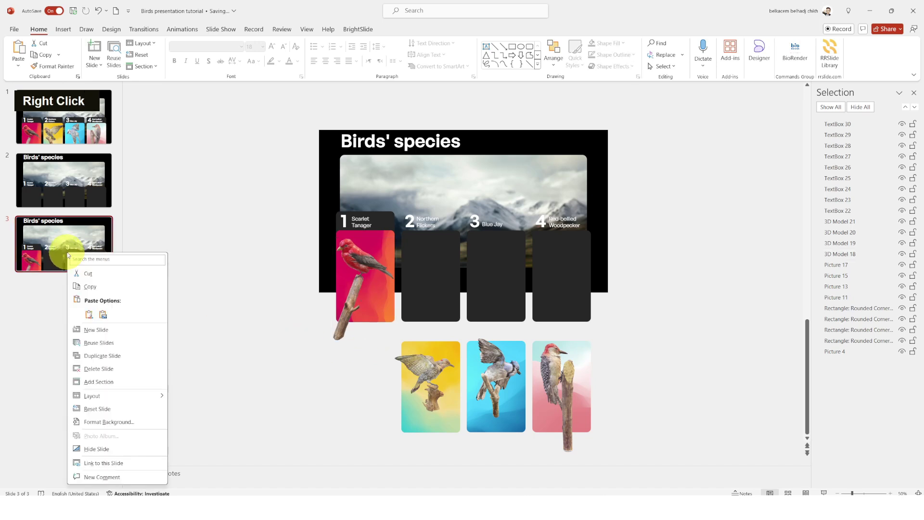
left_click(102, 356)
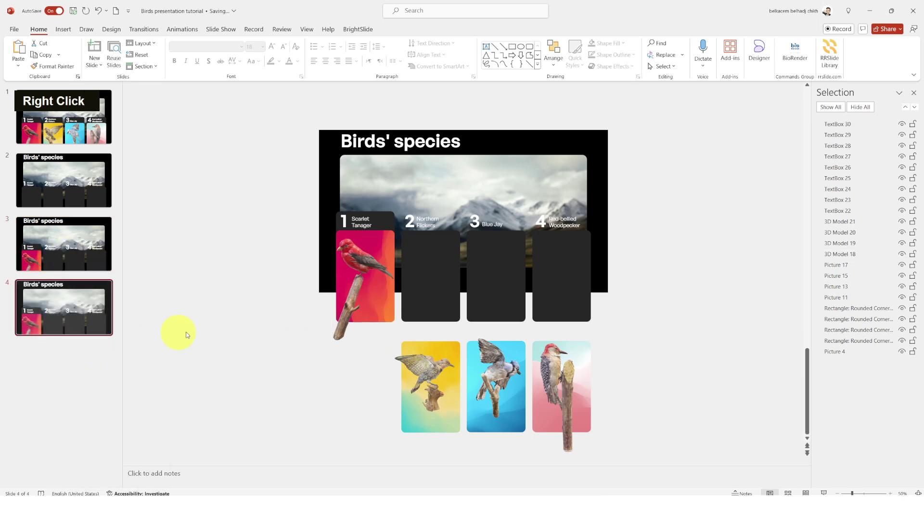
left_click(428, 293)
left_click_drag(431, 297, 430, 277)
Move the Northern Flicker picture and model into card 2, then rotate and resize the bird
left_click(420, 423)
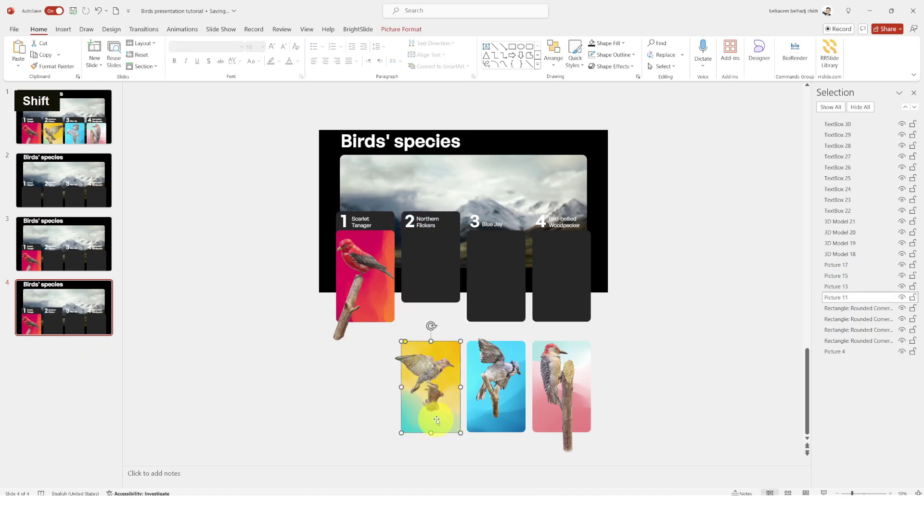
left_click(440, 412, "shift")
left_click_drag(442, 428, 445, 319)
left_click(422, 365)
left_click(426, 262)
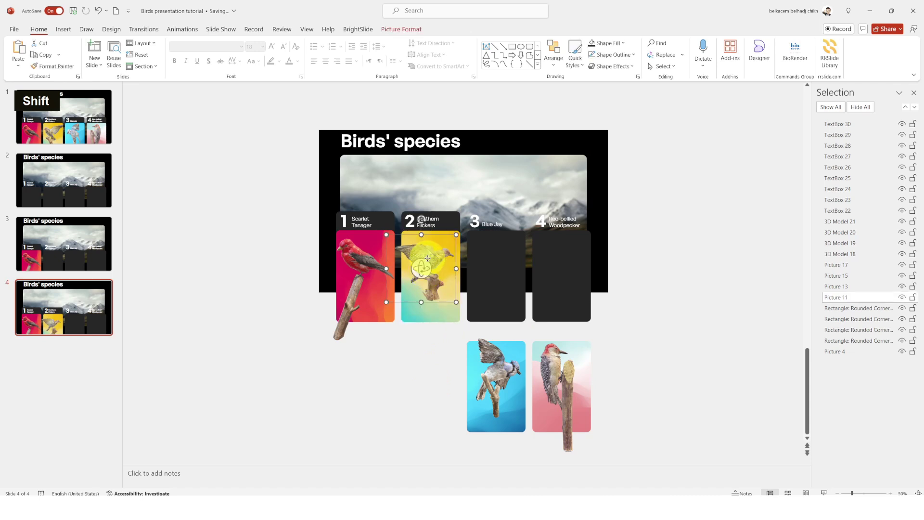
left_click_drag(427, 259, 278, 262)
left_click(426, 312)
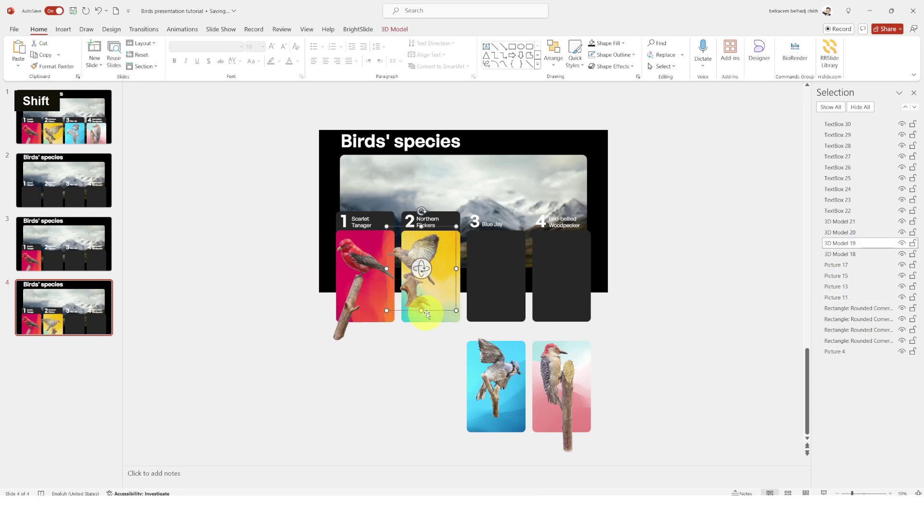
left_click_drag(430, 309, 435, 254)
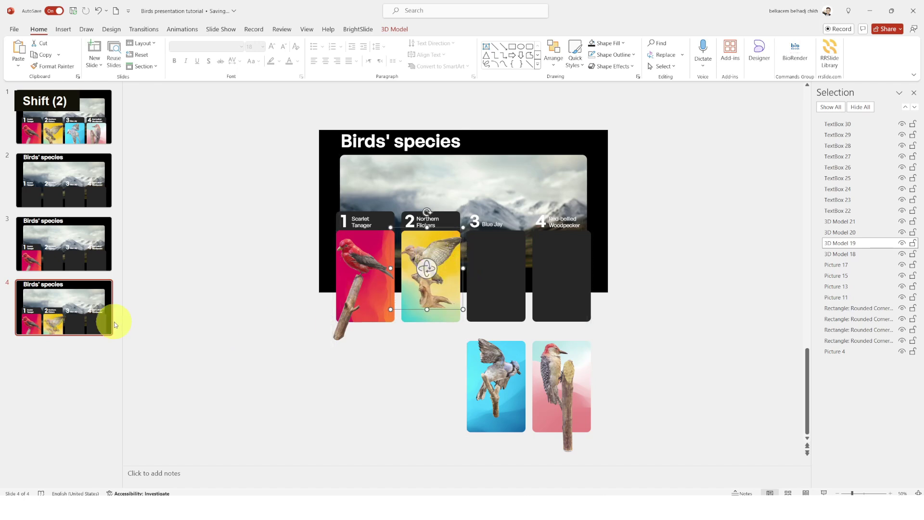
Duplicate slide 4 and raise the third dark card to match the others
right_click(52, 313)
left_click(100, 186)
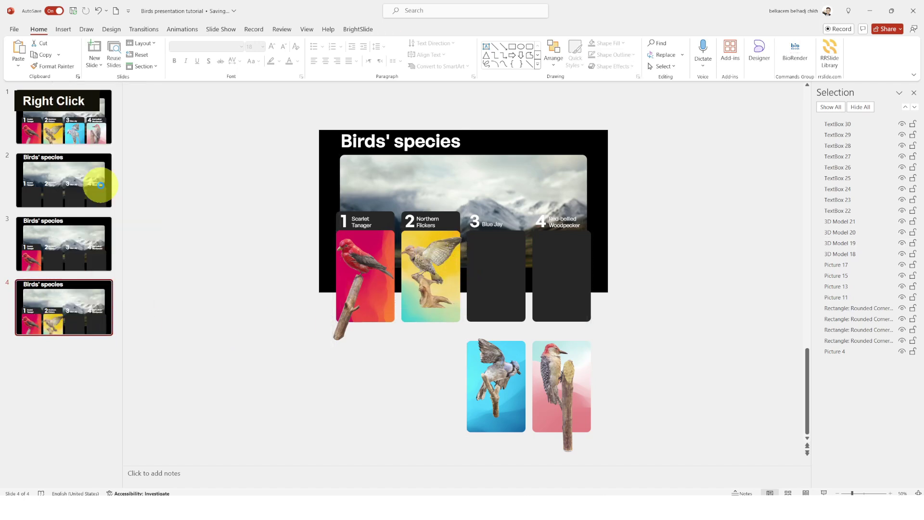
left_click(507, 279)
left_click_drag(506, 296, 504, 279)
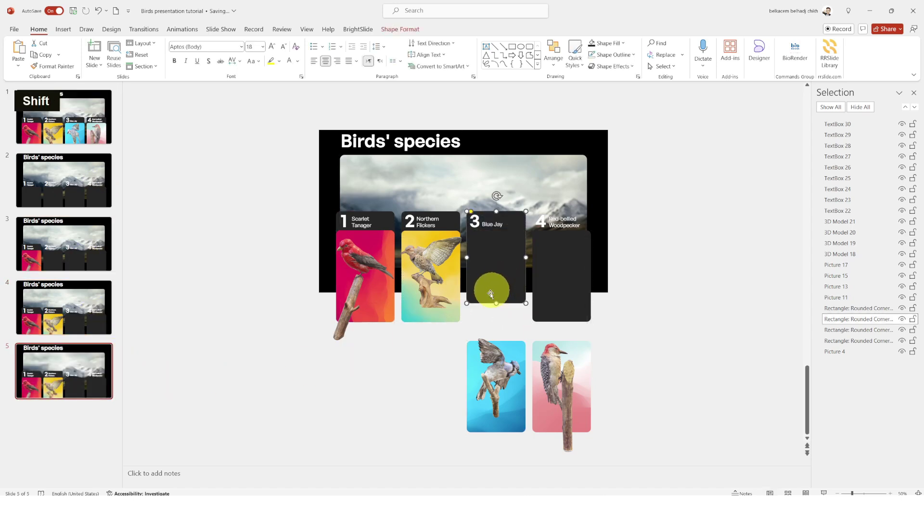
Move the Blue Jay picture and 3D model into card 3, then turn the bird around
left_click(515, 424)
left_click(515, 424, "shift")
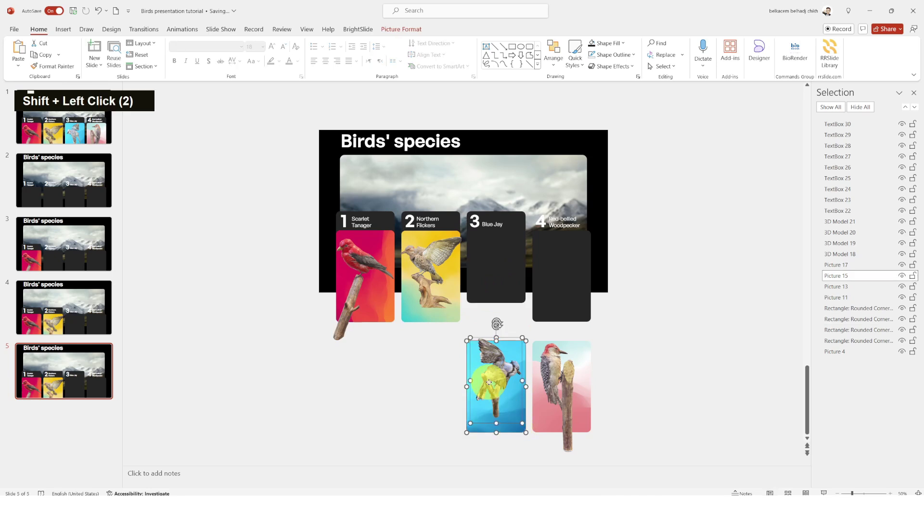
left_click(516, 425, "shift")
left_click_drag(515, 425, 507, 315)
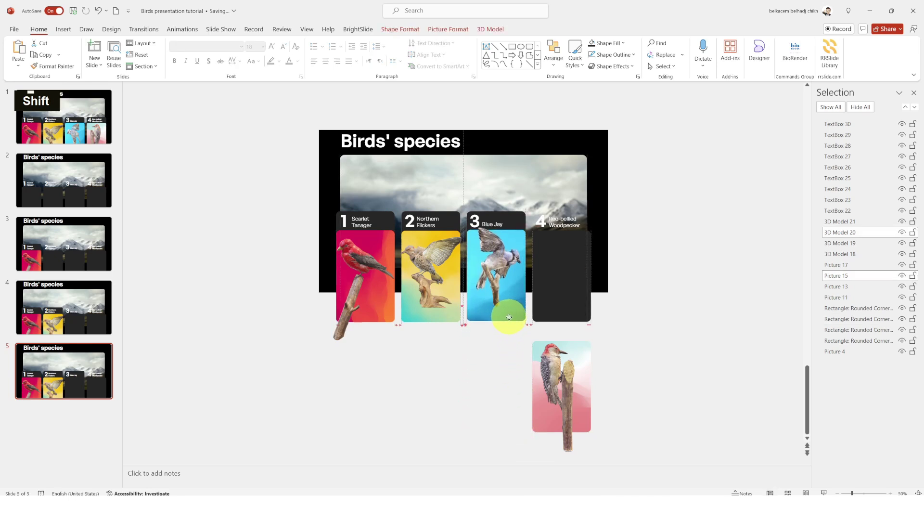
left_click(502, 269)
left_click(500, 261)
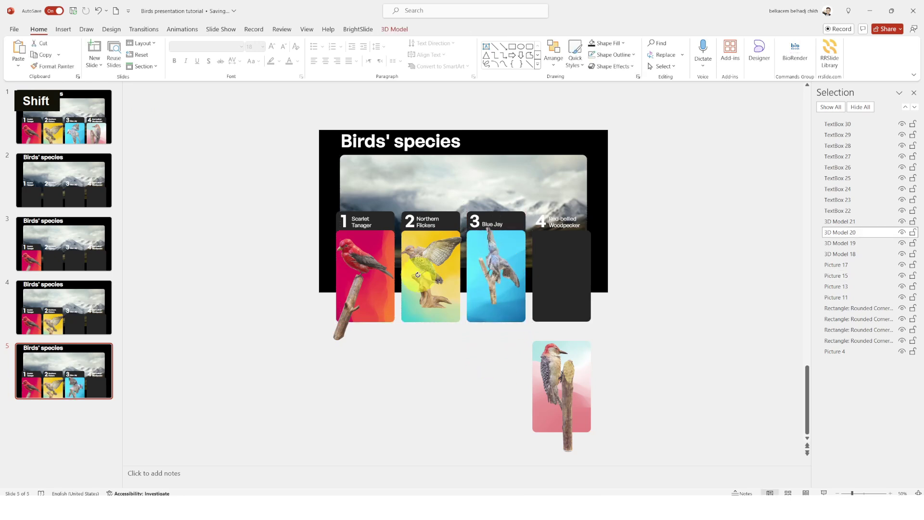
left_click_drag(332, 260, 367, 293)
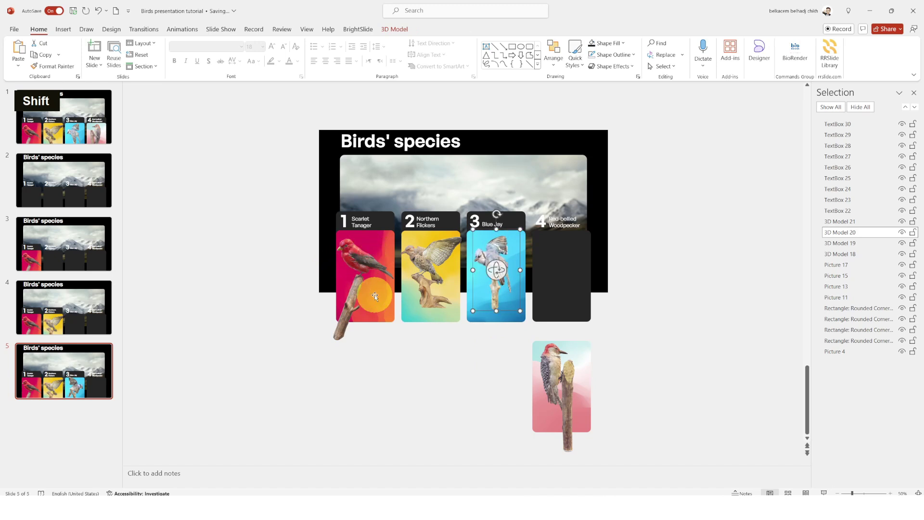
Duplicate slide 5, undo a premature woodpecker move, and raise the fourth dark card
right_click(45, 368)
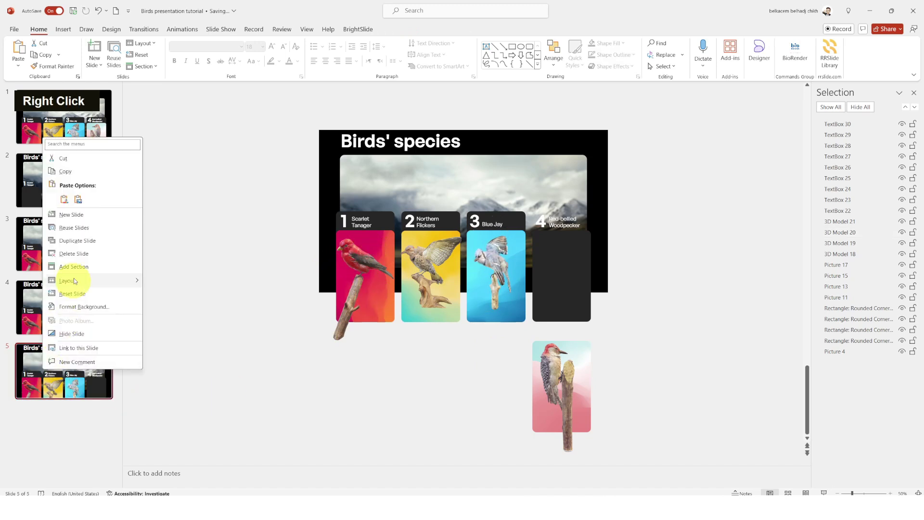
left_click(76, 240)
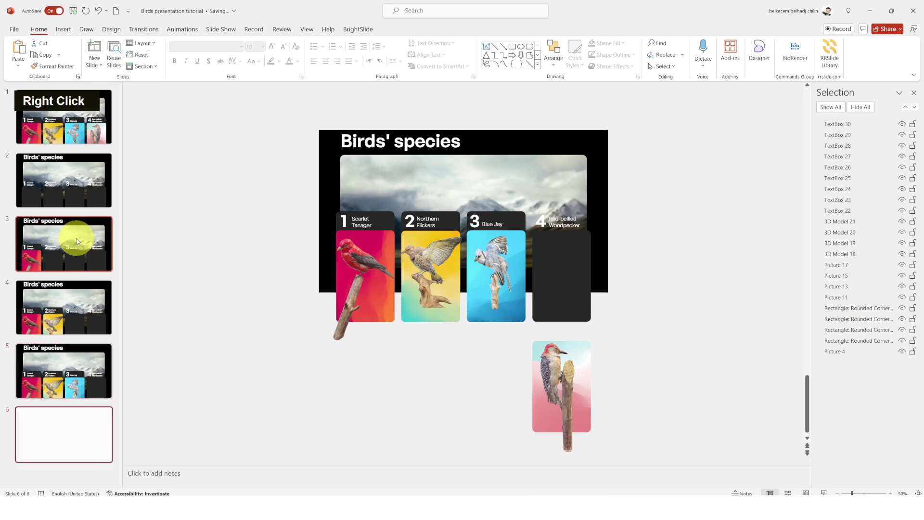
left_click(584, 420)
left_click(560, 385, "shift")
left_click_drag(581, 368, 574, 269)
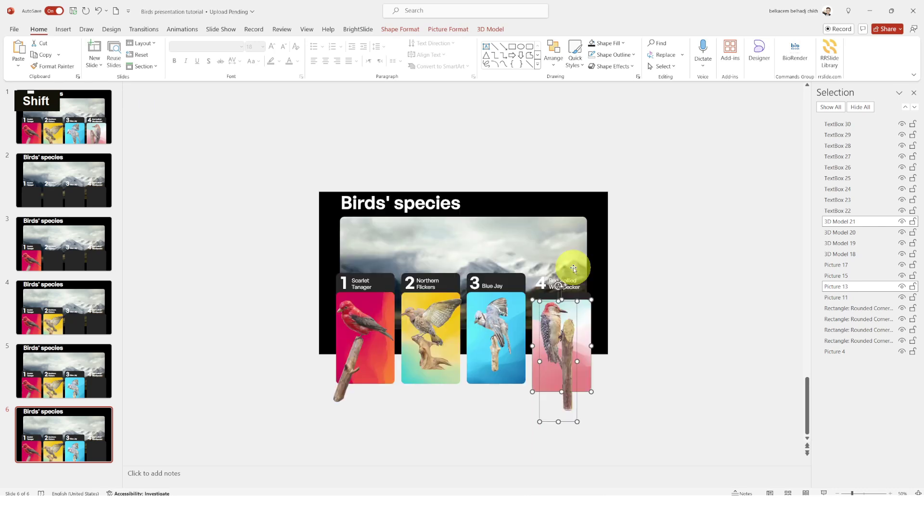
key("ctrl+z")
double_click(562, 299)
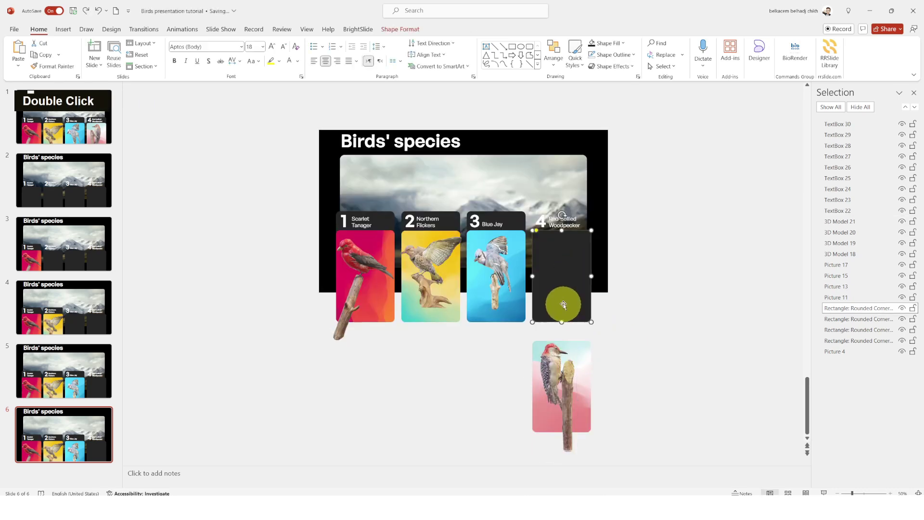
left_click_drag(562, 302, 565, 282)
Place the woodpecker picture and 3D model on card 4, turn it left, and return to slide 1
left_click(557, 392)
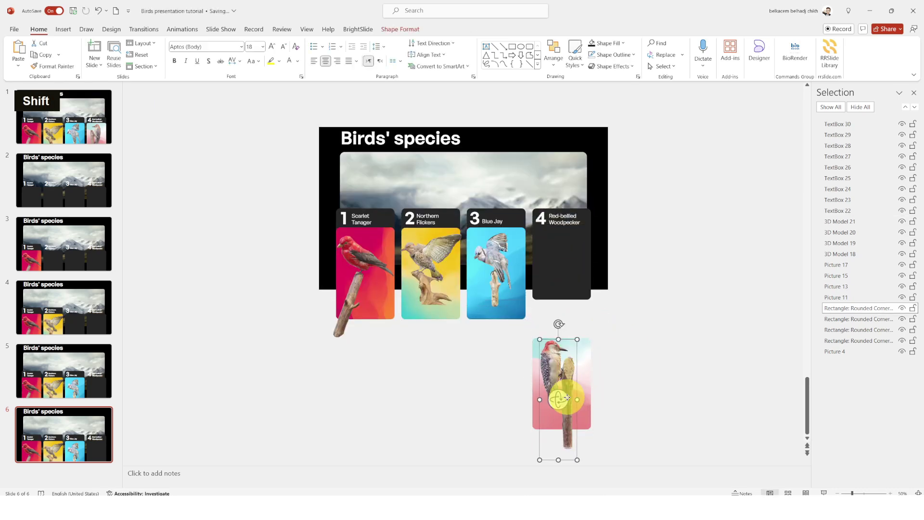
left_click(580, 414, "shift")
left_click_drag(585, 425, 572, 313)
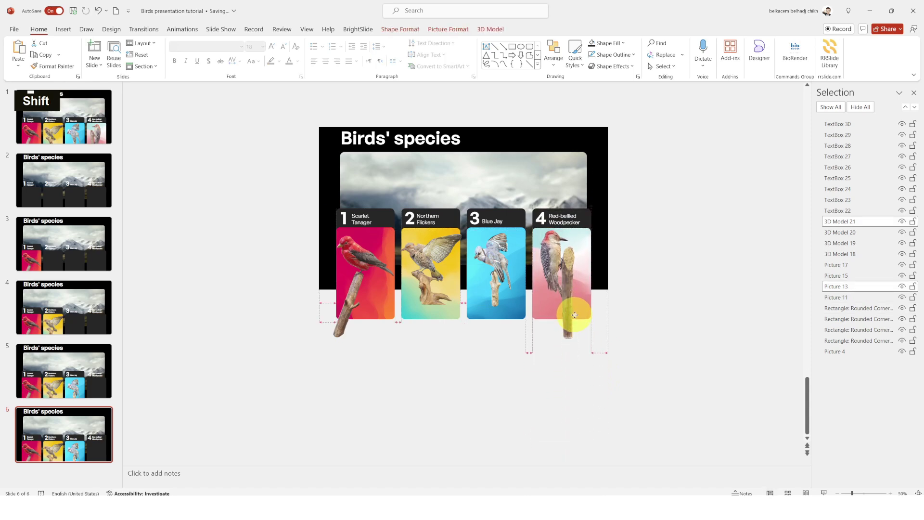
left_click(643, 367)
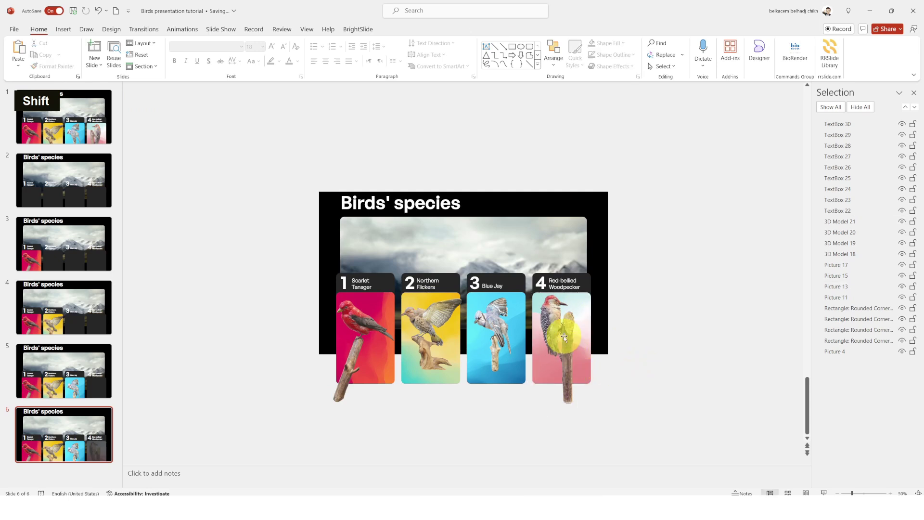
left_click_drag(562, 354, 394, 349)
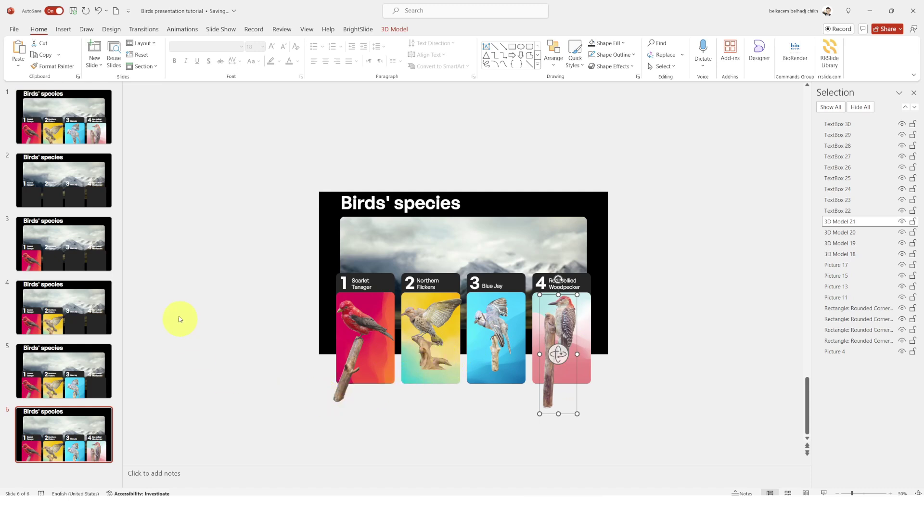
left_click(85, 140)
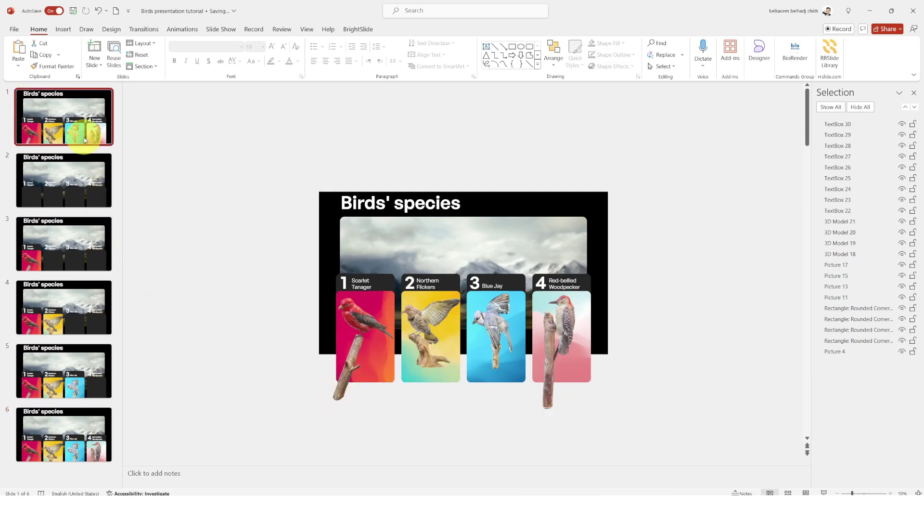